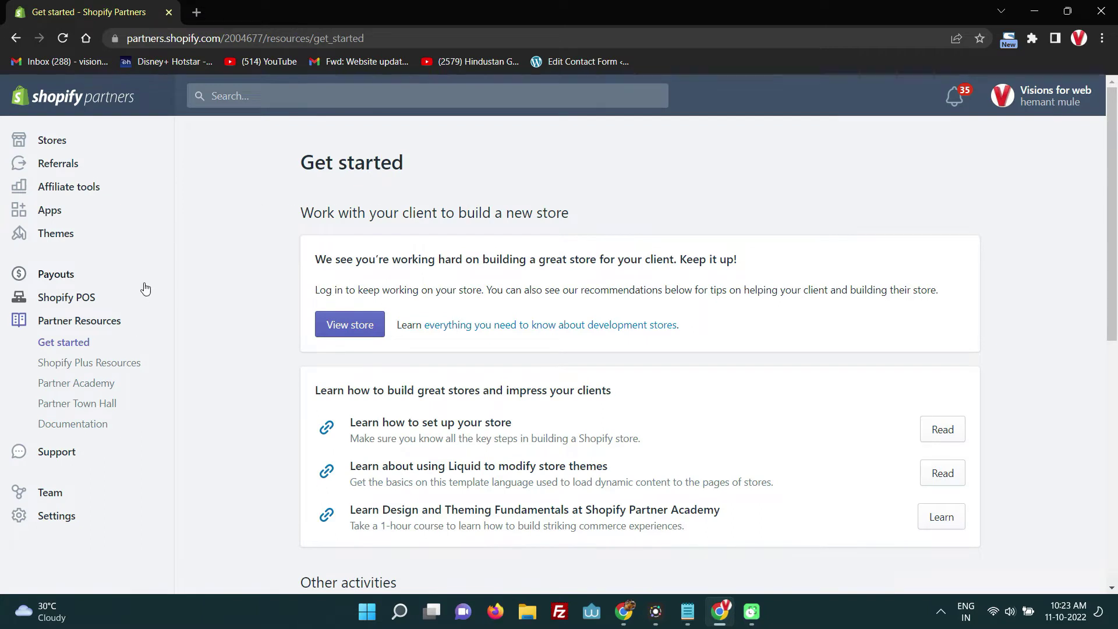
# Log in to the visionsforwebstore development store from the partner dashboard and open its product list
pyautogui.click(343, 327)
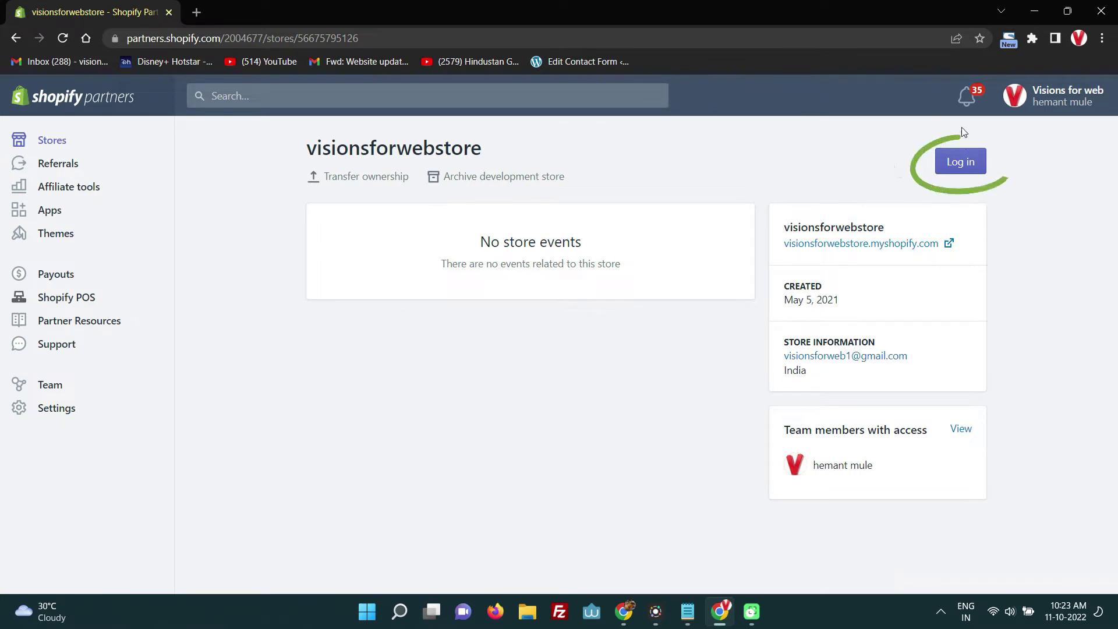
pyautogui.click(961, 165)
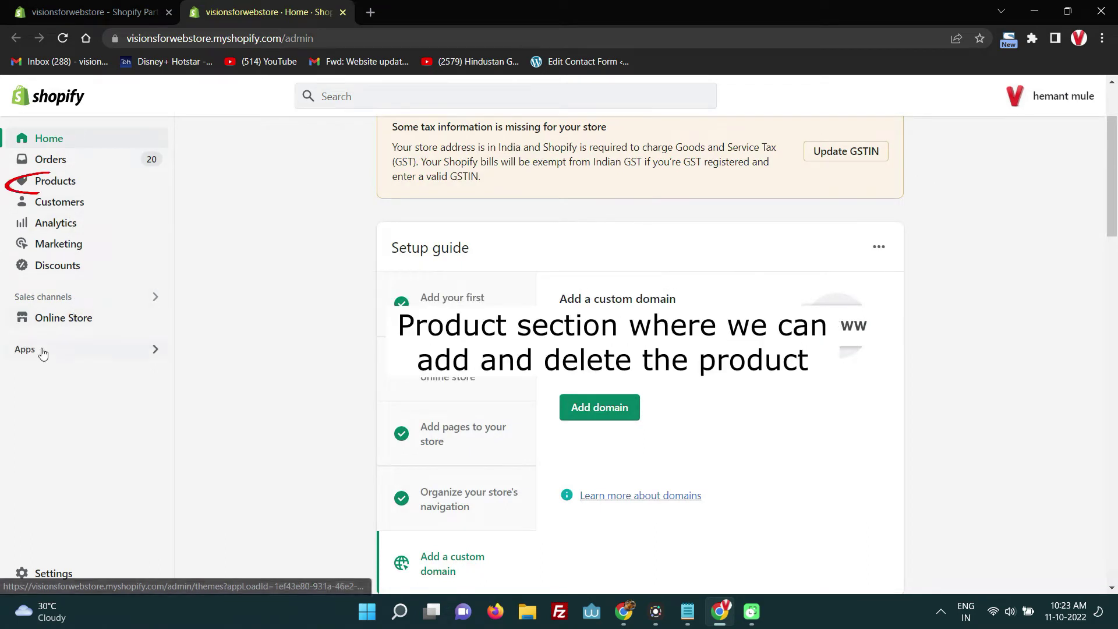
pyautogui.click(62, 182)
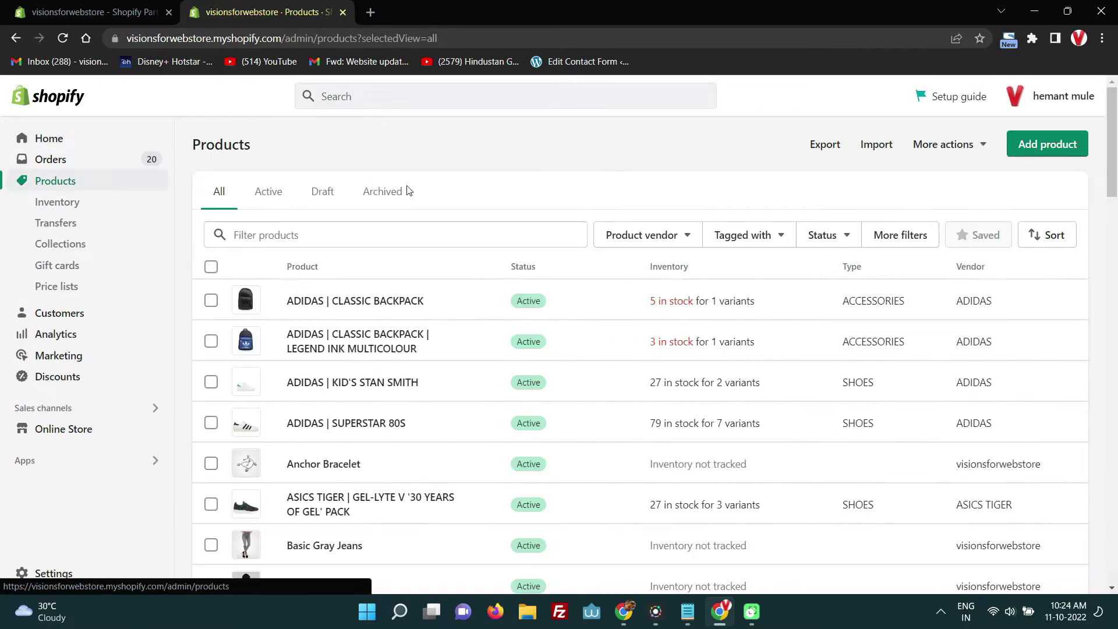
# Start a new product from the product list and title it T-shirt
pyautogui.scroll(-3, 325, 290)
pyautogui.scroll(-12, 325, 289)
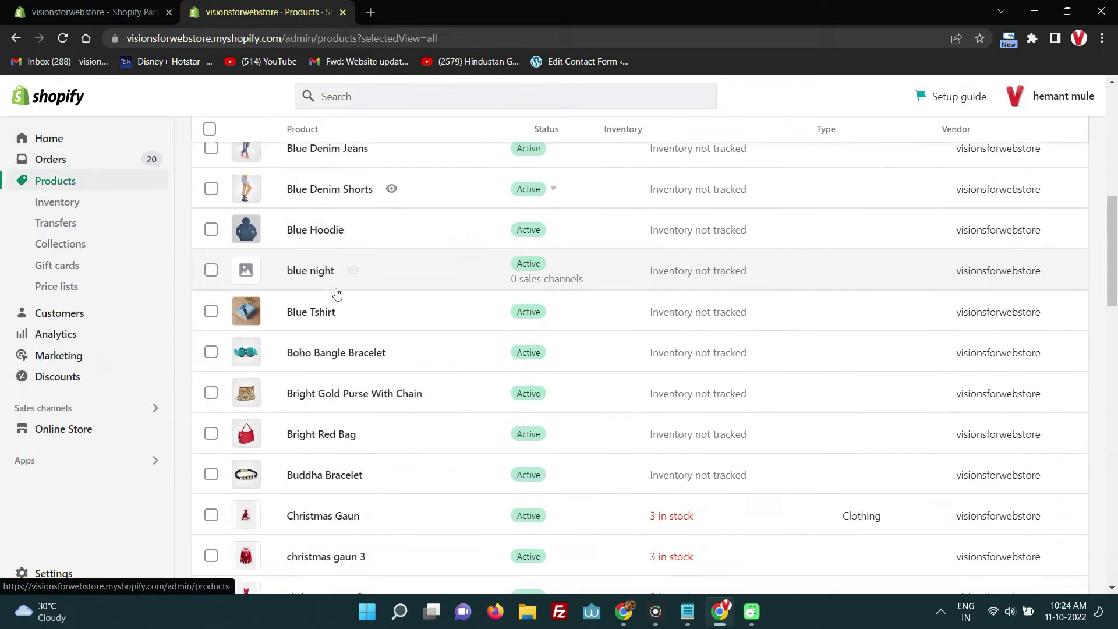
pyautogui.scroll(-4, 335, 298)
pyautogui.scroll(15, 332, 300)
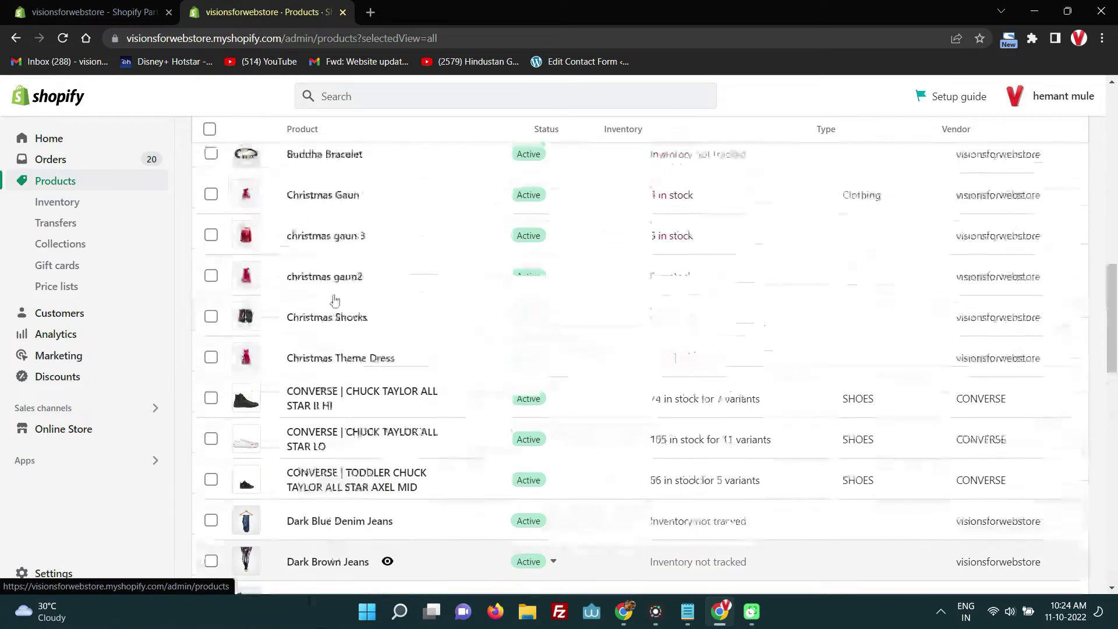
pyautogui.scroll(2, 332, 249)
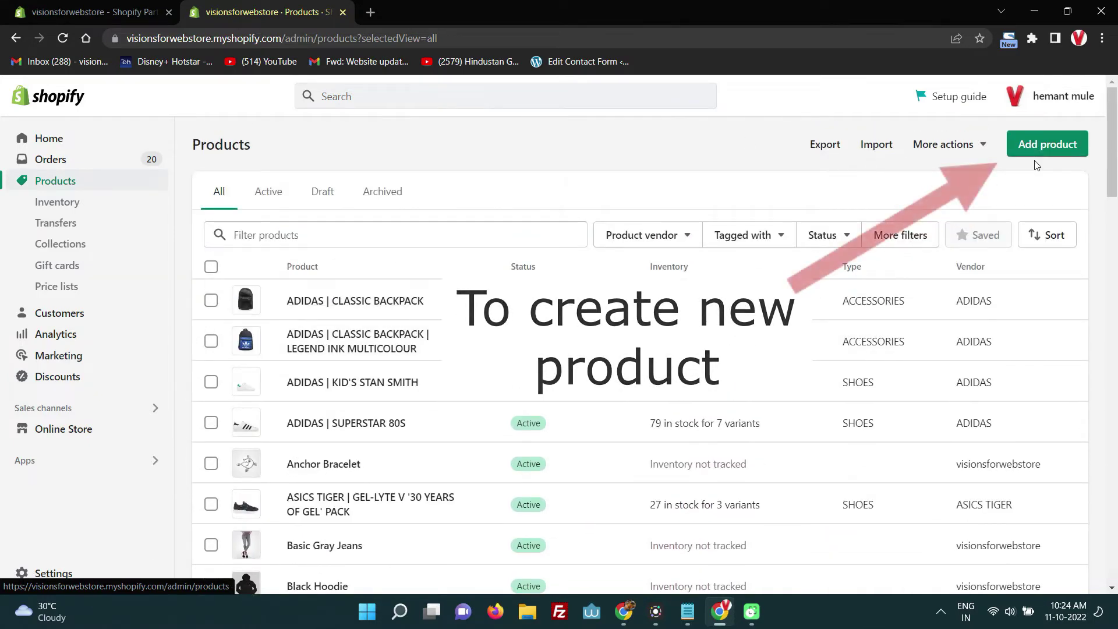
pyautogui.click(1048, 149)
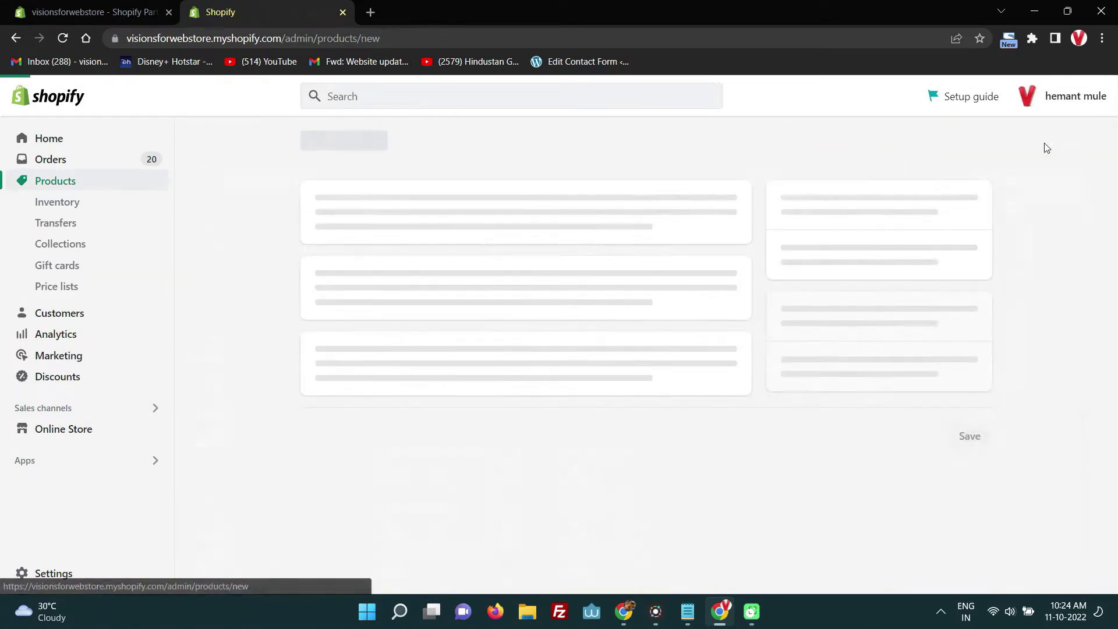
pyautogui.click(377, 212)
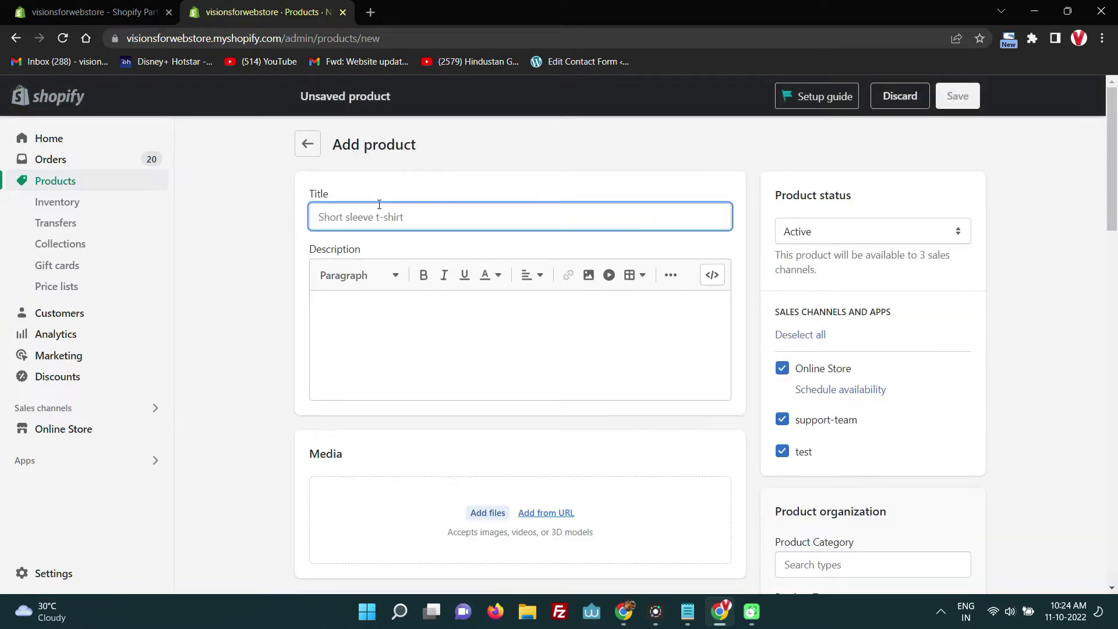
pyautogui.write('T-shirt')
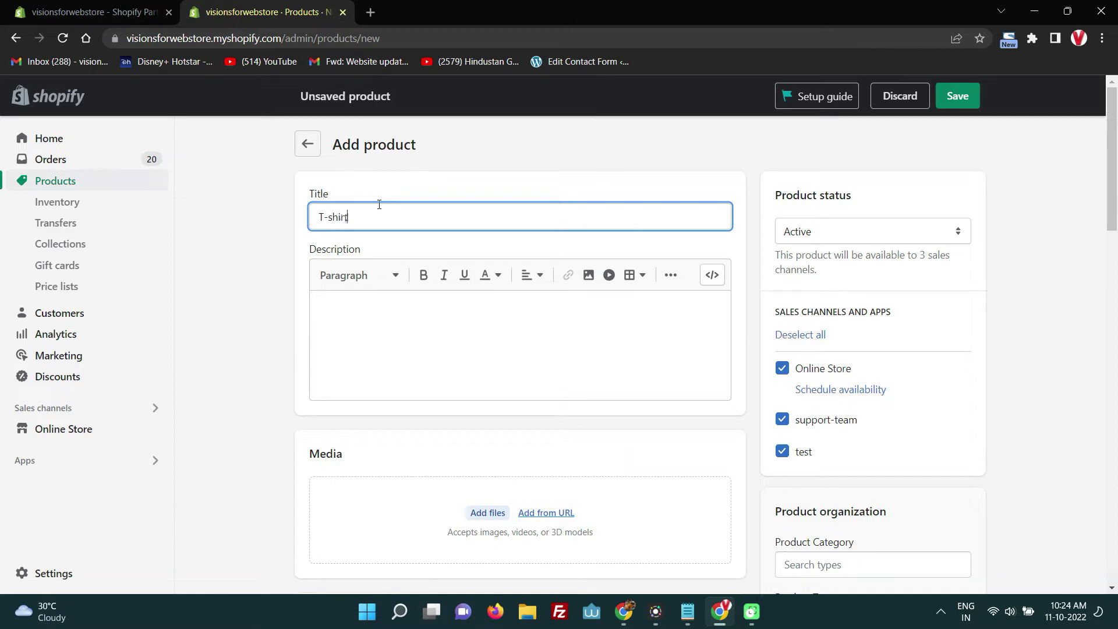
pyautogui.click(397, 302)
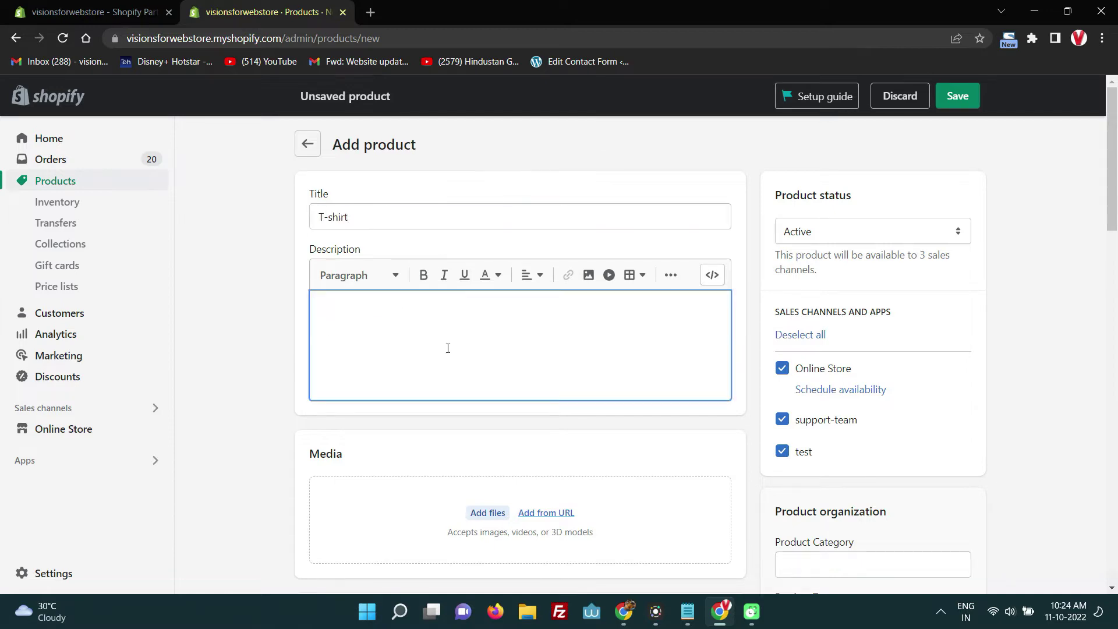
pyautogui.scroll(-4, 526, 373)
pyautogui.scroll(-1, 524, 376)
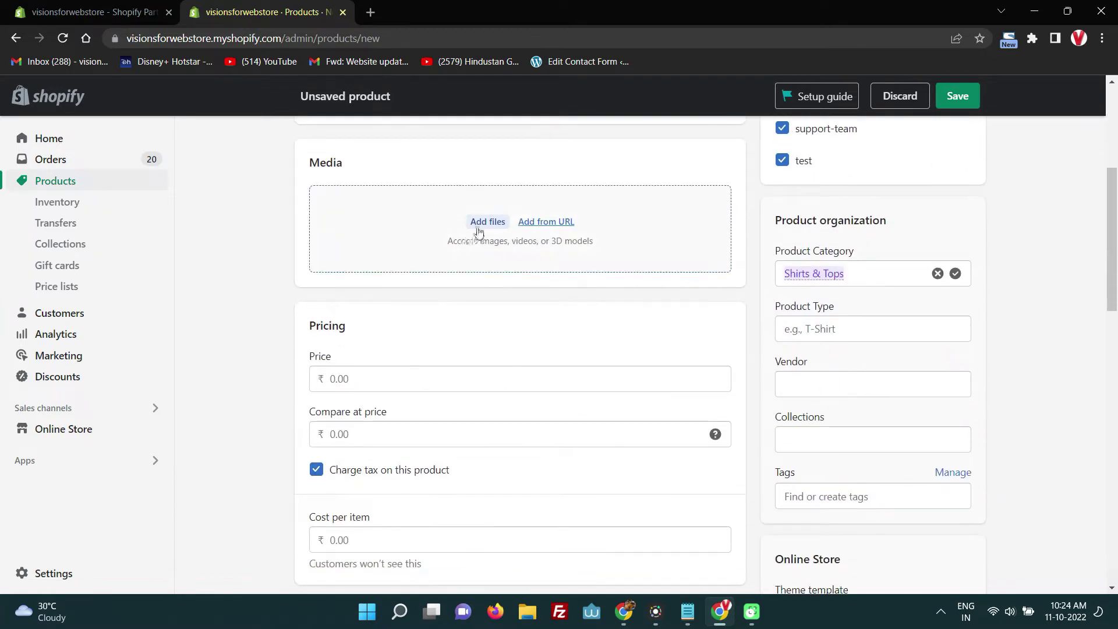
pyautogui.click(478, 229)
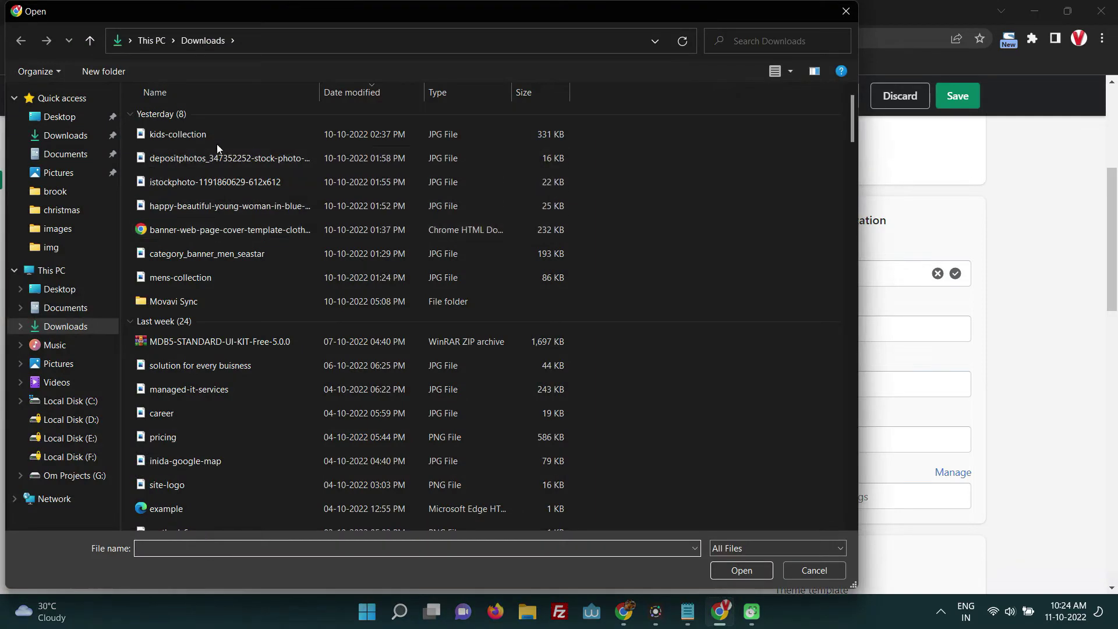
pyautogui.click(227, 141)
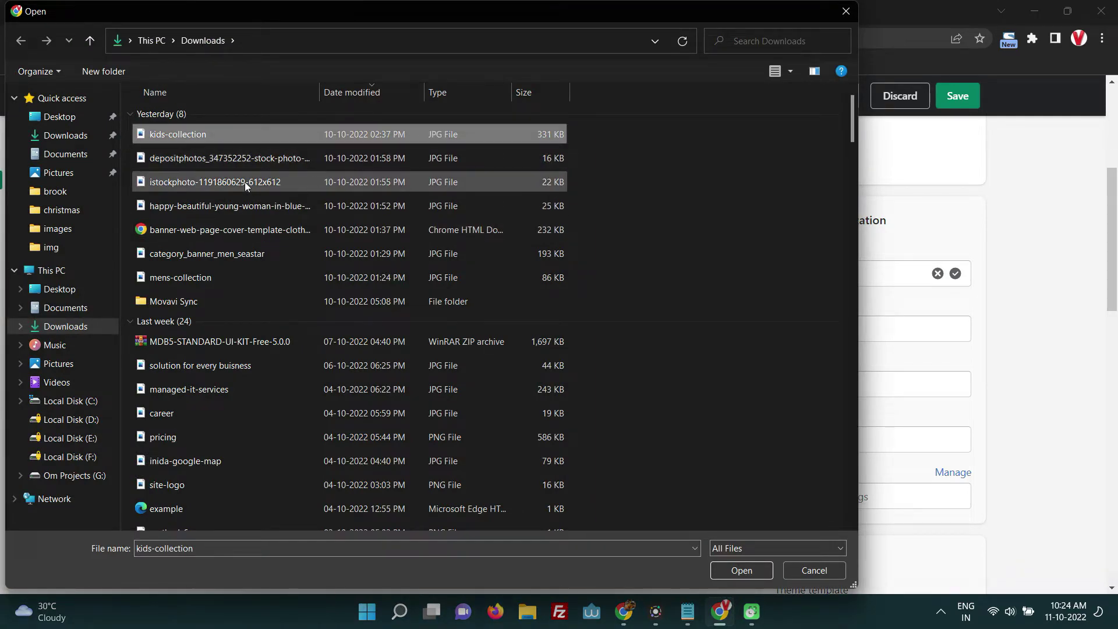
pyautogui.click(299, 183)
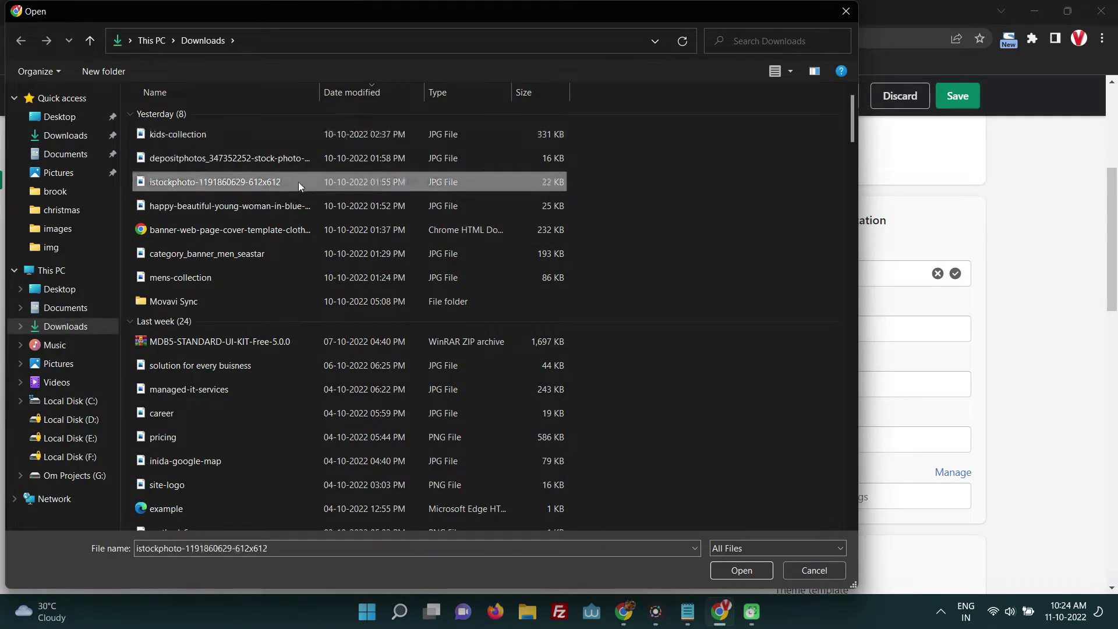
pyautogui.click(731, 571)
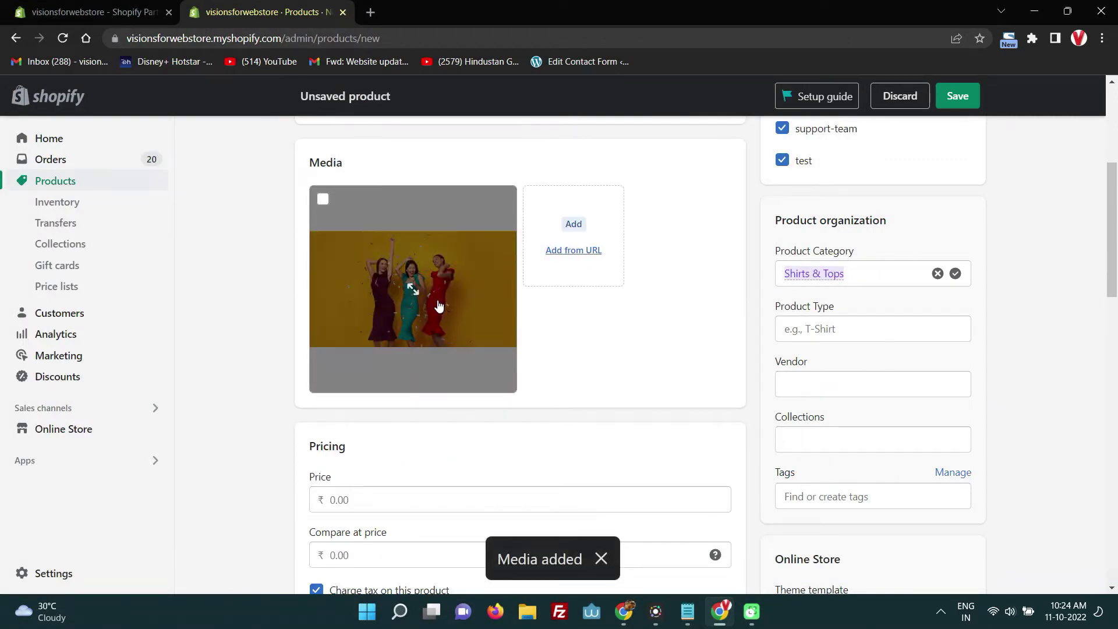
# Set the product's price to ₹500, its compare-at price to ₹700 and its cost per item to ₹500
pyautogui.scroll(-3, 594, 327)
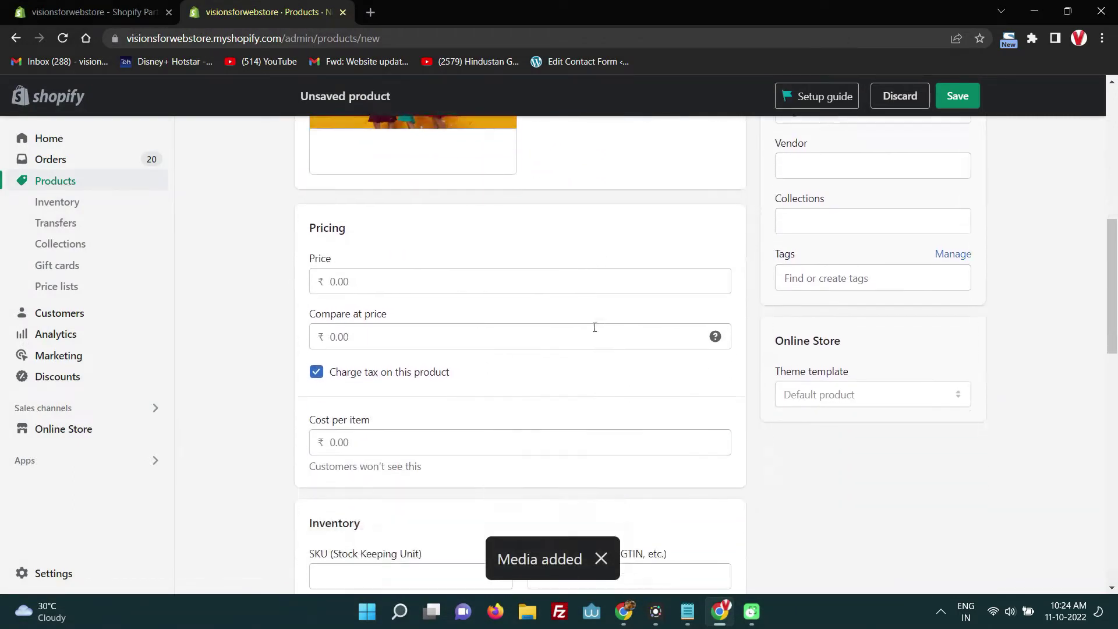
pyautogui.click(426, 285)
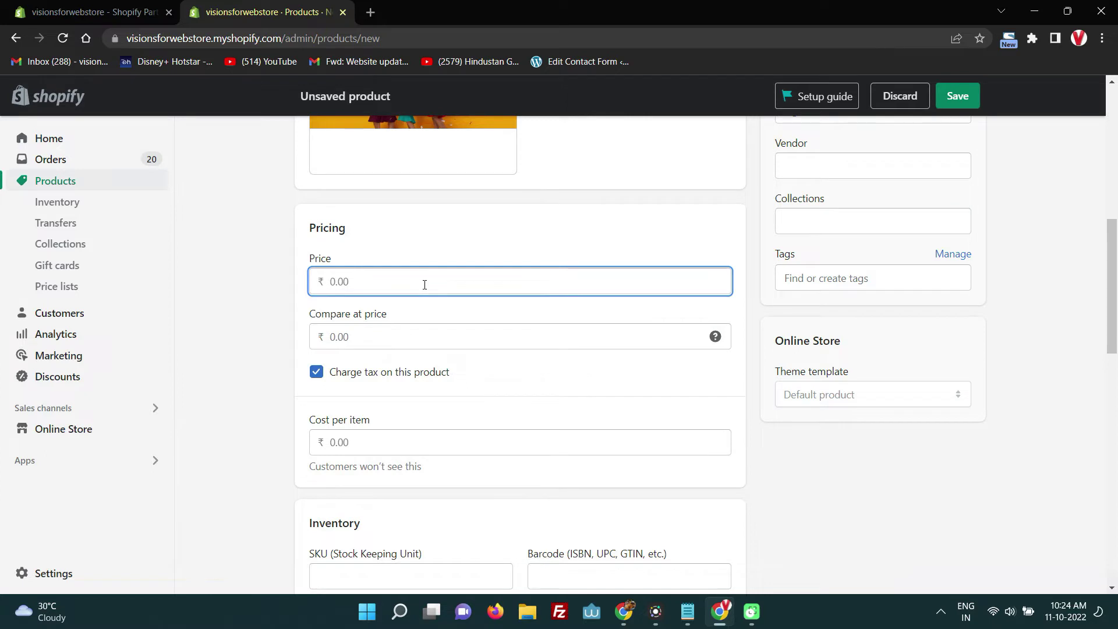
pyautogui.press('Tab')
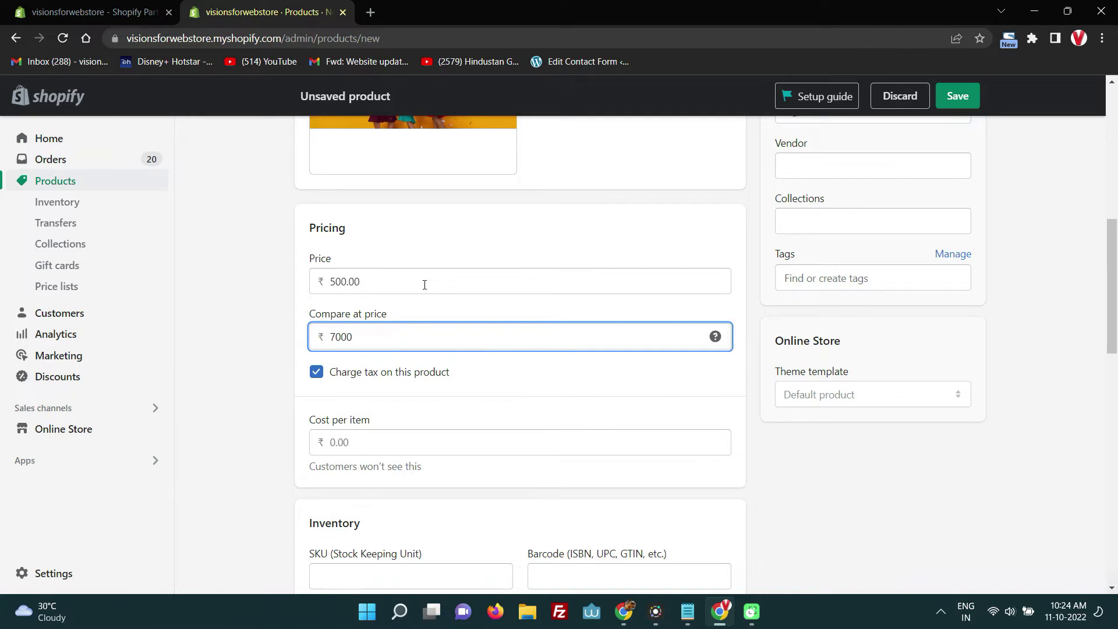
pyautogui.click(462, 446)
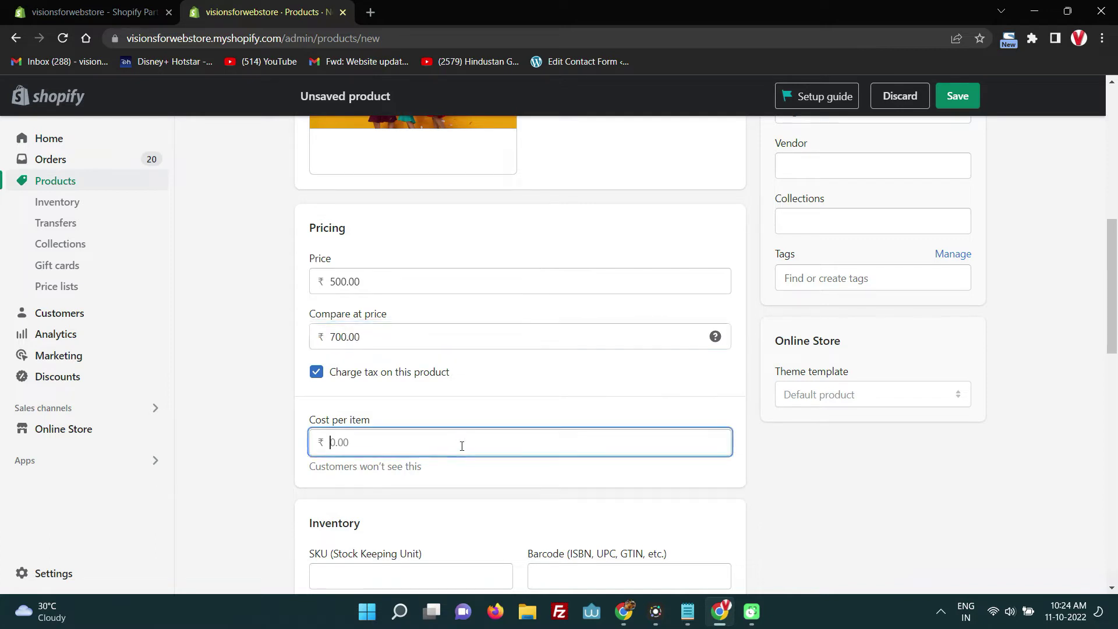
pyautogui.write('500')
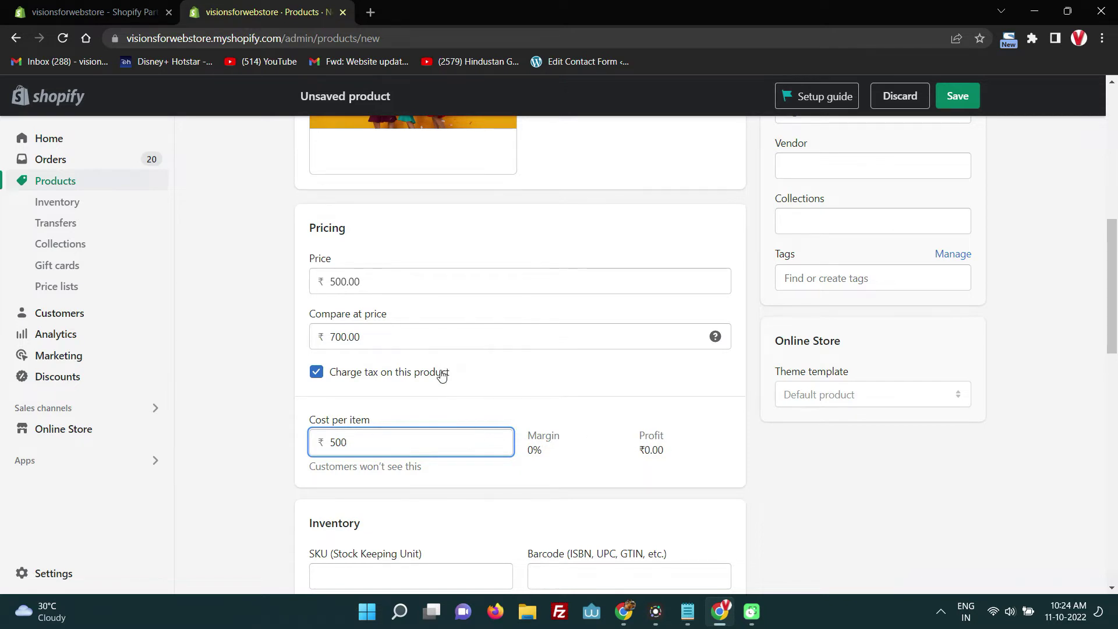
pyautogui.scroll(-1, 442, 375)
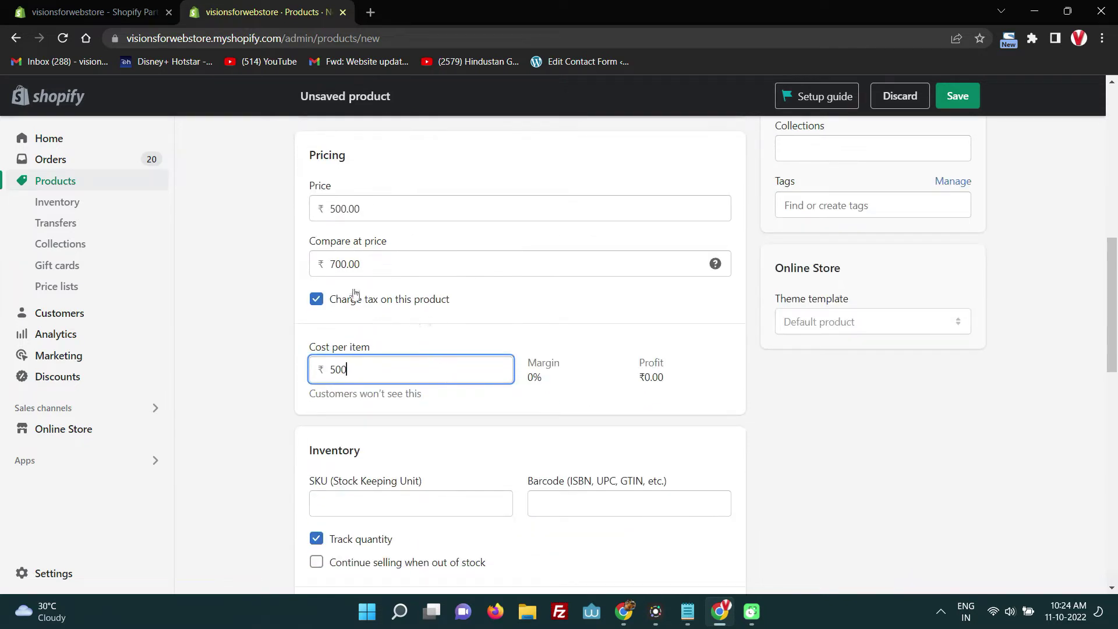
pyautogui.click(412, 343)
# Set the available inventory quantity at the Mumbai maharashtra location to 3
pyautogui.scroll(-3, 432, 352)
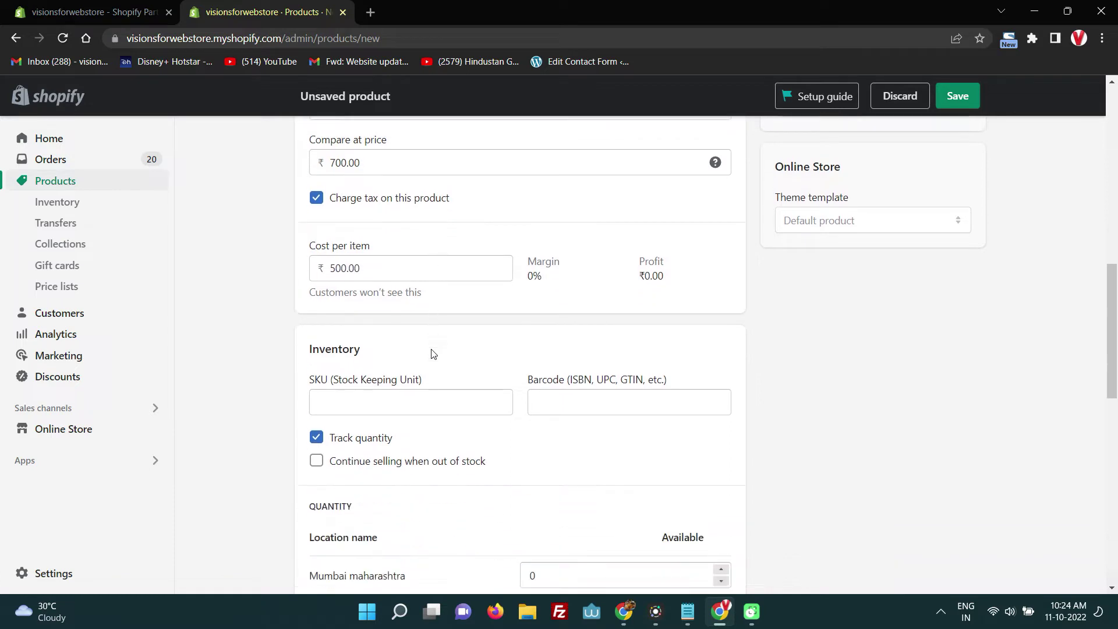
pyautogui.click(395, 288)
pyautogui.click(612, 283)
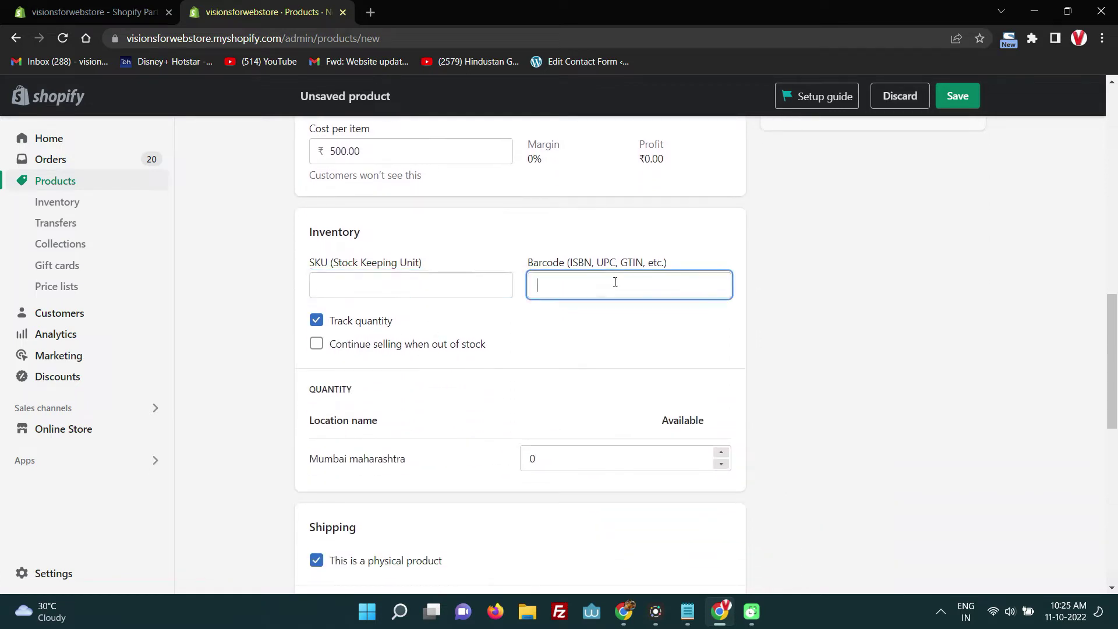
pyautogui.scroll(-1, 424, 330)
pyautogui.scroll(-2, 499, 304)
pyautogui.click(721, 236)
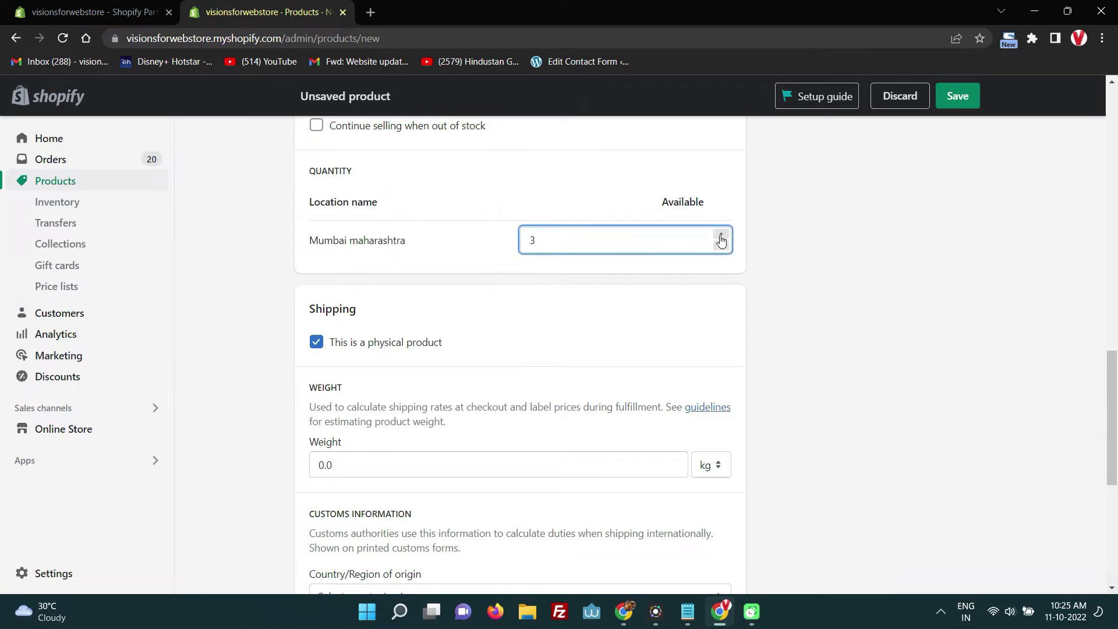
# Set the product's shipping weight to 0.5 kg
pyautogui.scroll(-2, 508, 355)
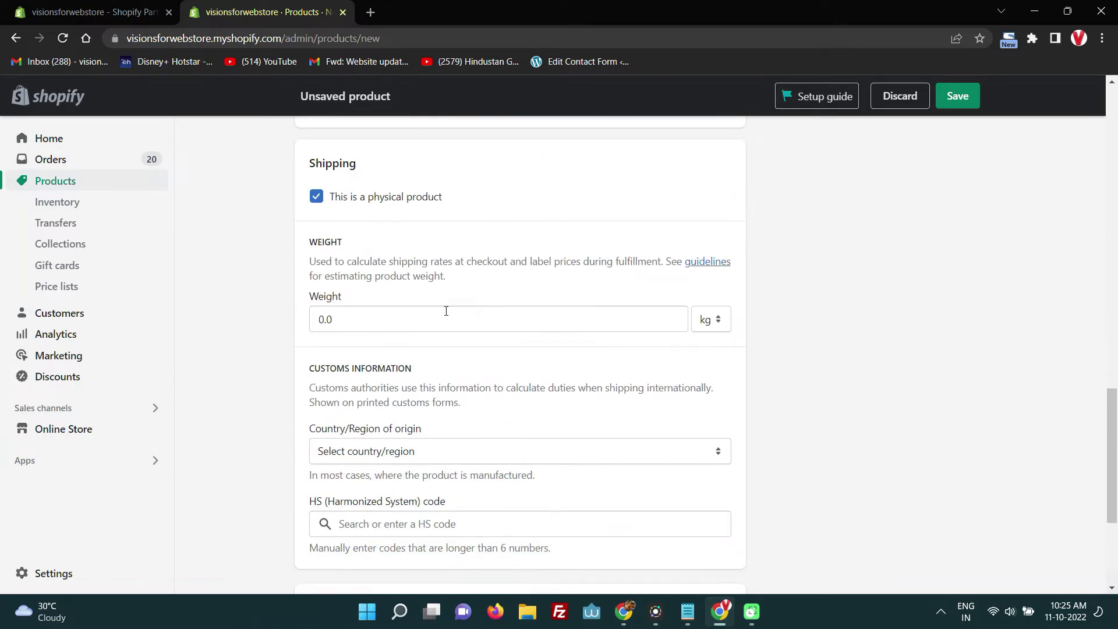
pyautogui.click(717, 320)
pyautogui.click(706, 359)
pyautogui.click(327, 321)
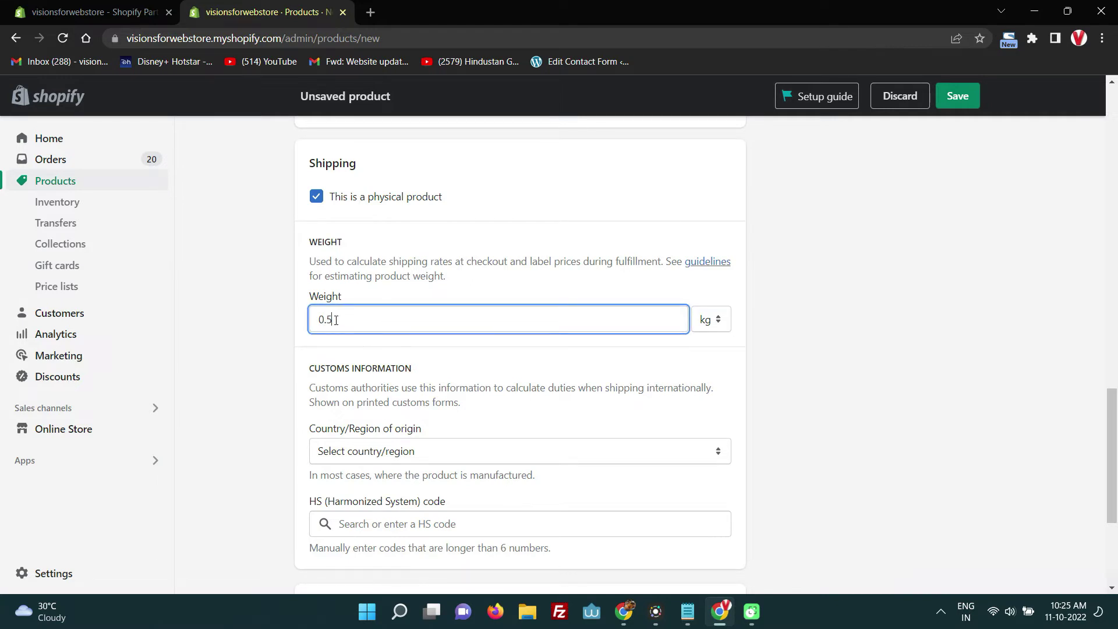
# Assign ADIDAS as the product's vendor in the product organization details
pyautogui.scroll(-4, 602, 402)
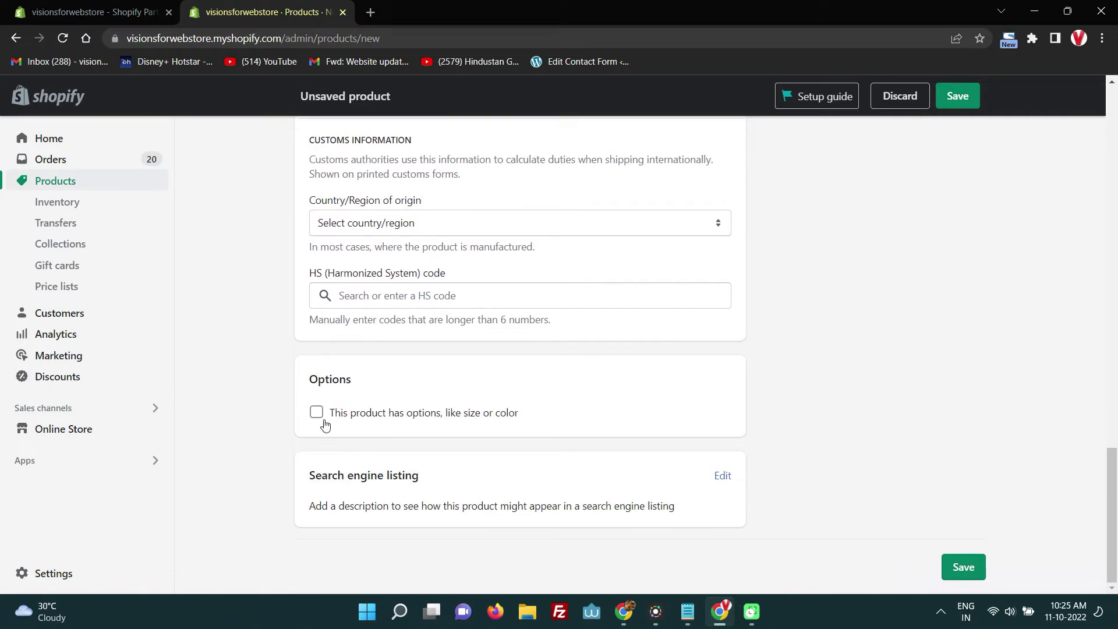
pyautogui.scroll(20, 851, 419)
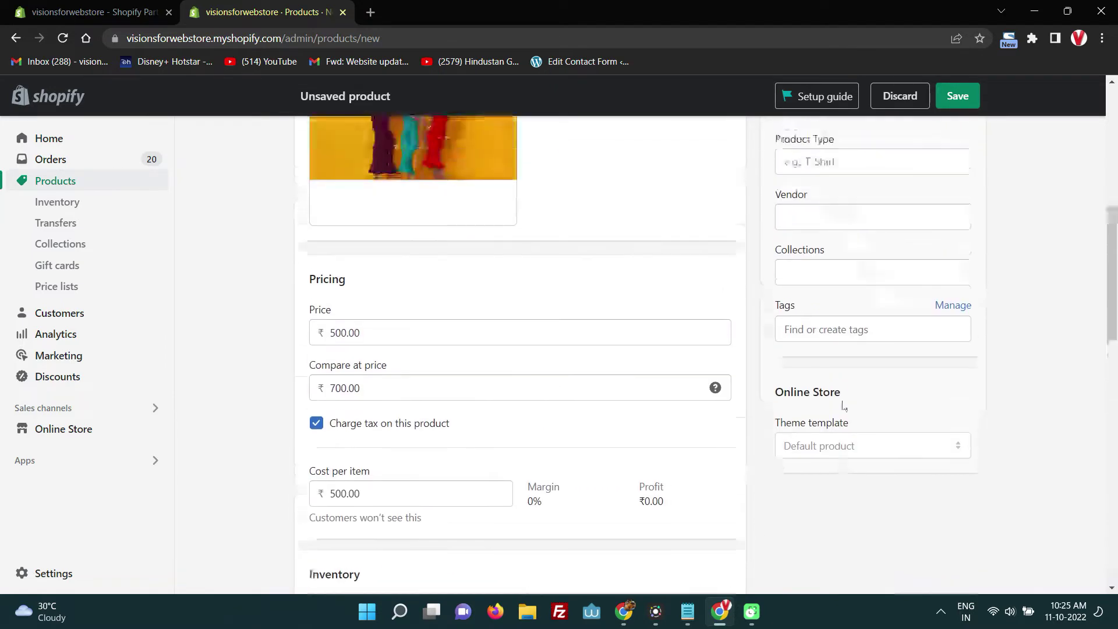
pyautogui.scroll(4, 1023, 300)
pyautogui.scroll(-5, 1001, 309)
pyautogui.scroll(-1, 1001, 312)
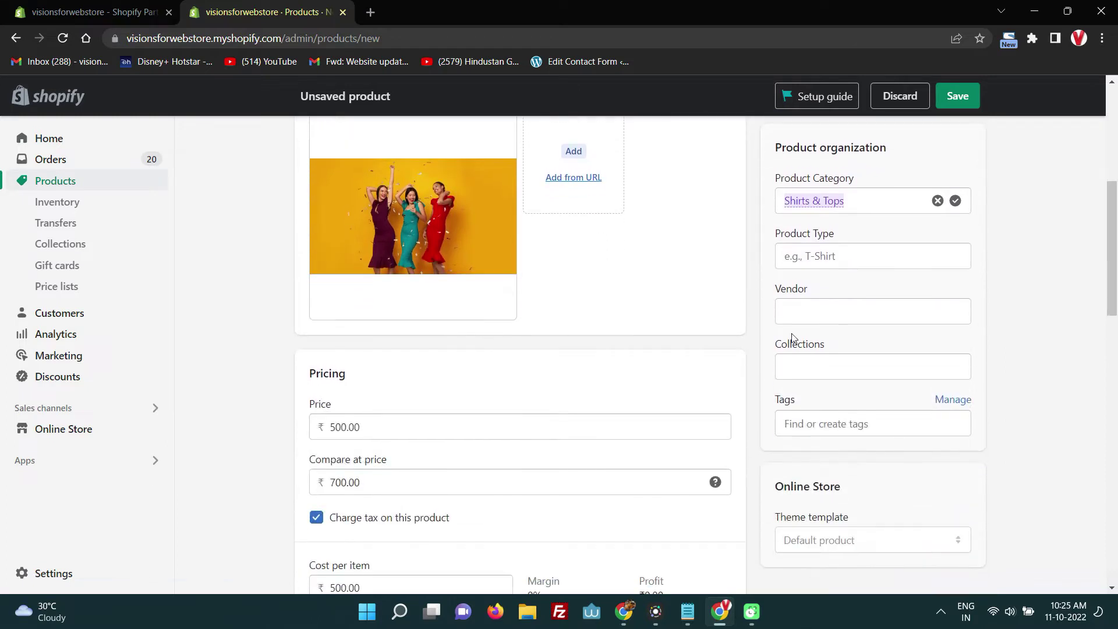
pyautogui.click(812, 314)
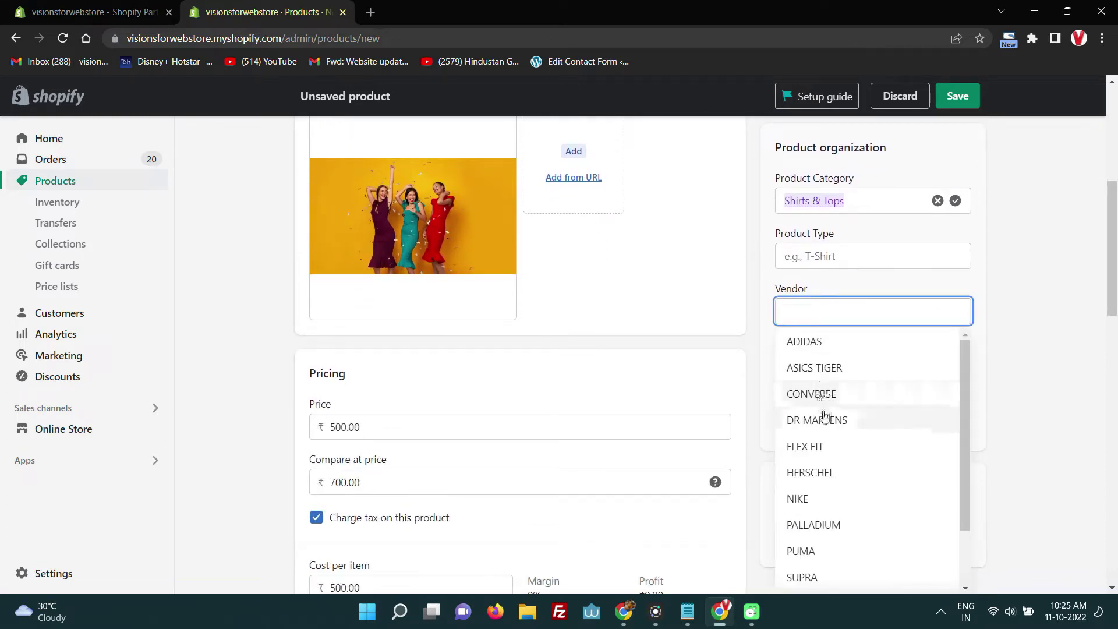
pyautogui.click(795, 344)
# Add the product to the WOMEN collection
pyautogui.scroll(-2, 1085, 335)
pyautogui.click(862, 222)
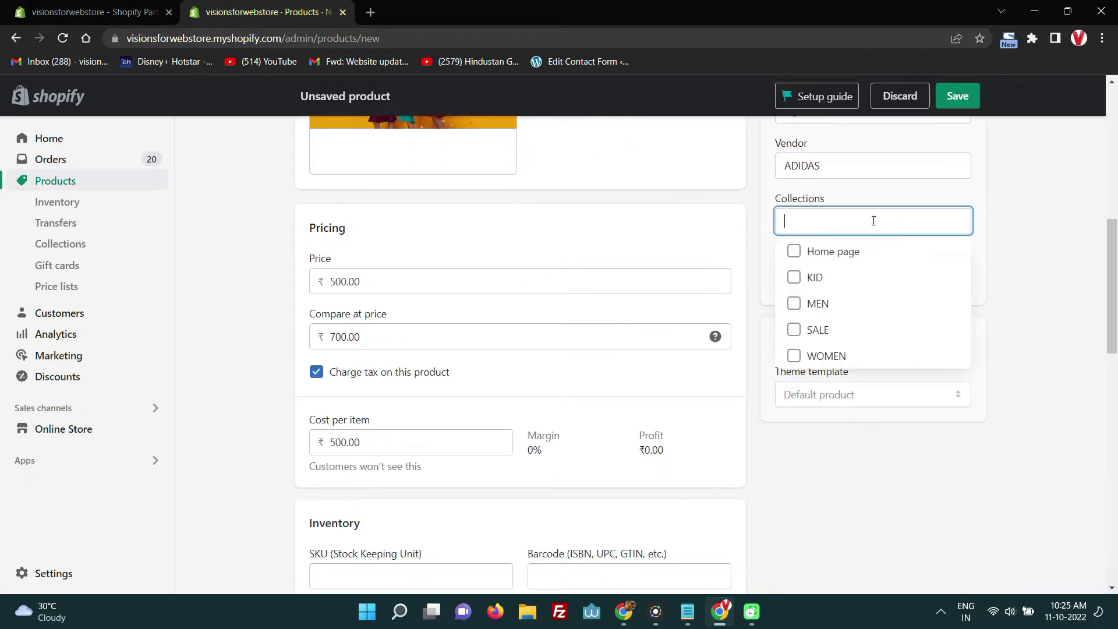
pyautogui.click(846, 356)
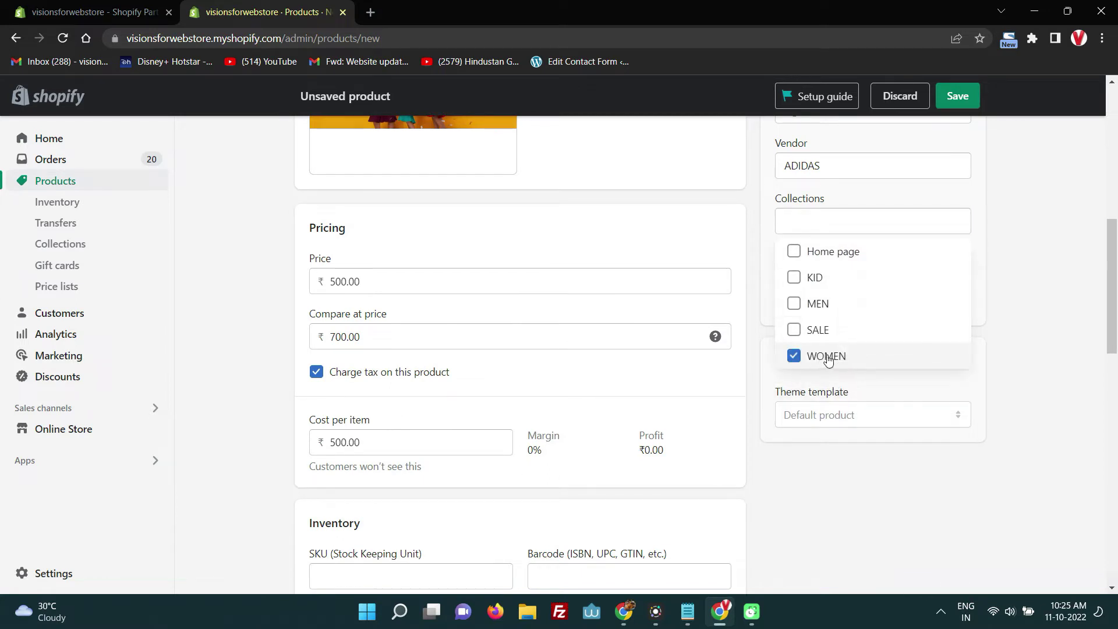
pyautogui.click(1011, 338)
# Tag the product with a new t-shirts tag and the women tag
pyautogui.click(845, 305)
pyautogui.write('t-shirts')
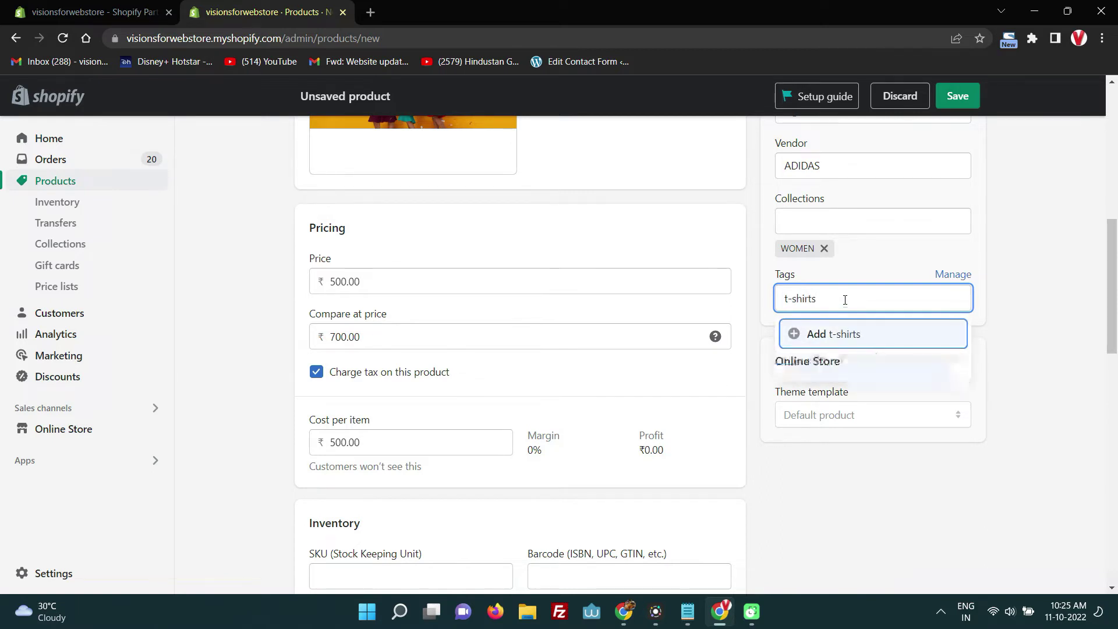
pyautogui.click(851, 334)
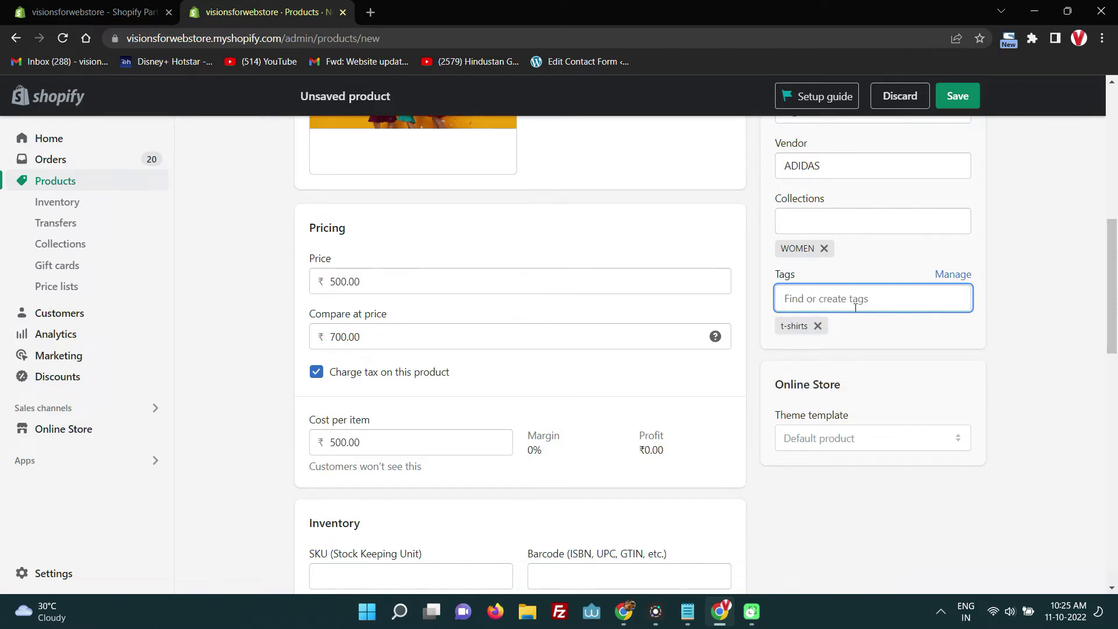
pyautogui.write('women')
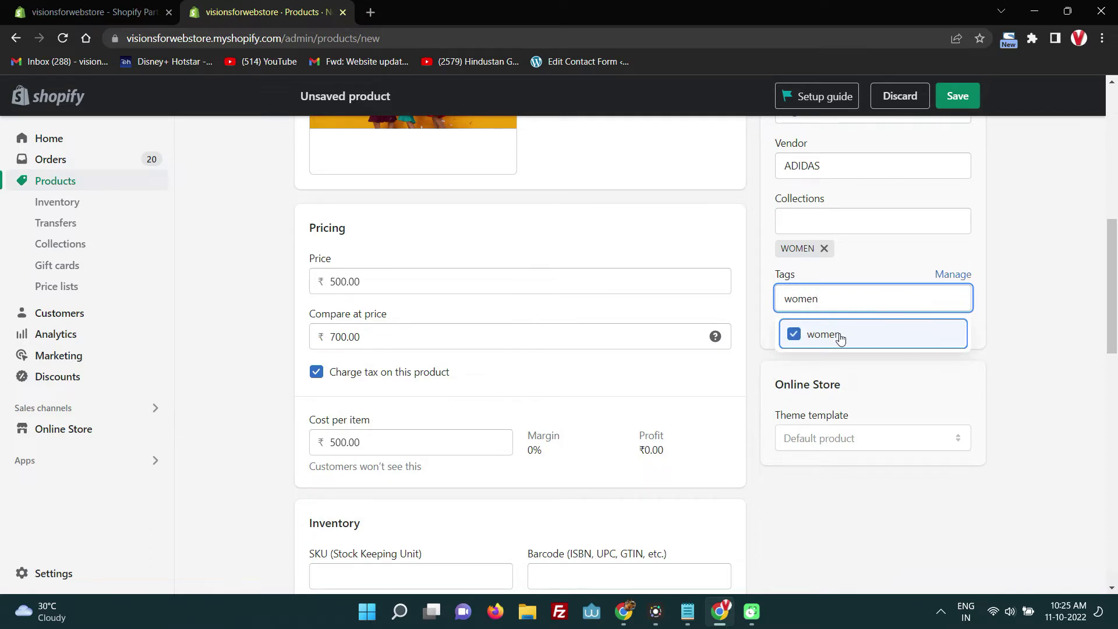
# Apply the women tag to the T-shirt and save the new product
pyautogui.click(815, 334)
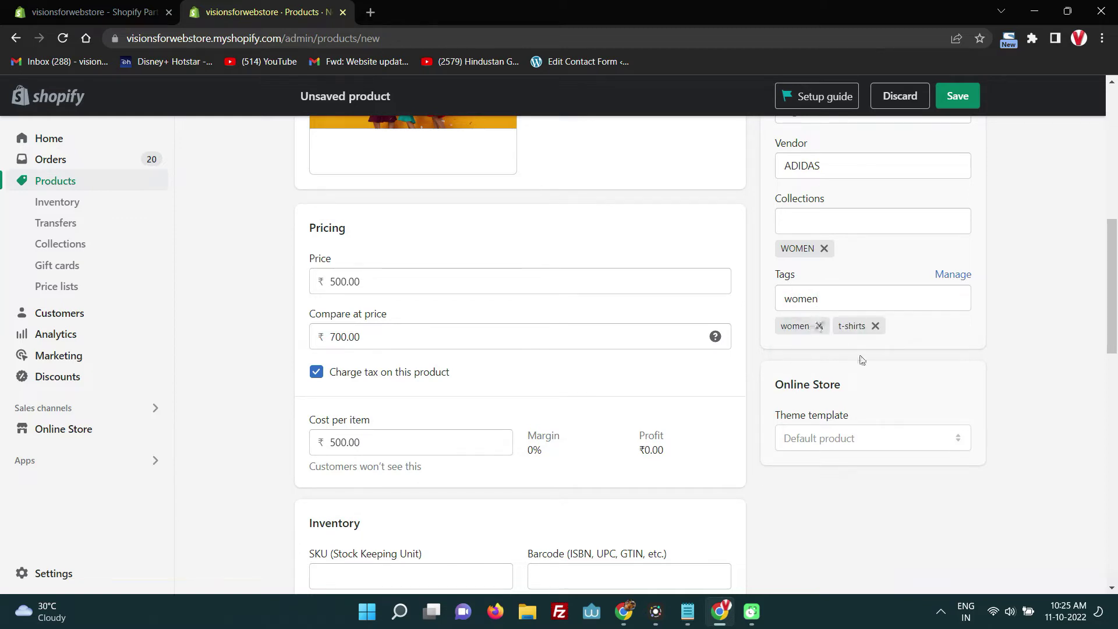
pyautogui.scroll(-3, 862, 355)
pyautogui.scroll(5, 955, 116)
pyautogui.click(953, 92)
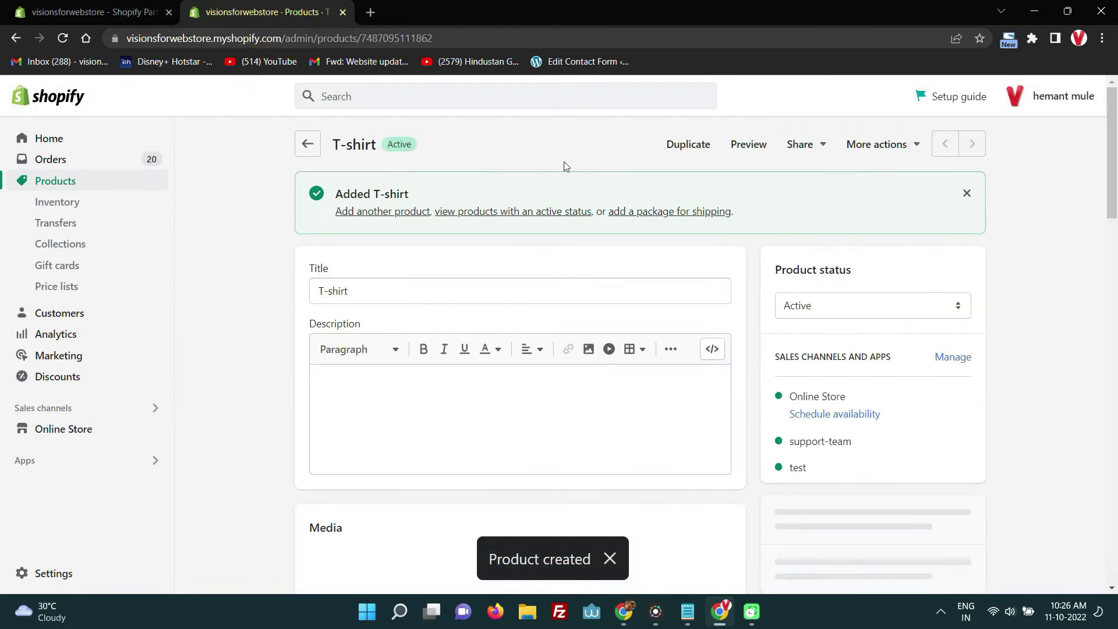
# Return to the product list and locate the new ADIDAS T-shirt on the second page
pyautogui.click(308, 144)
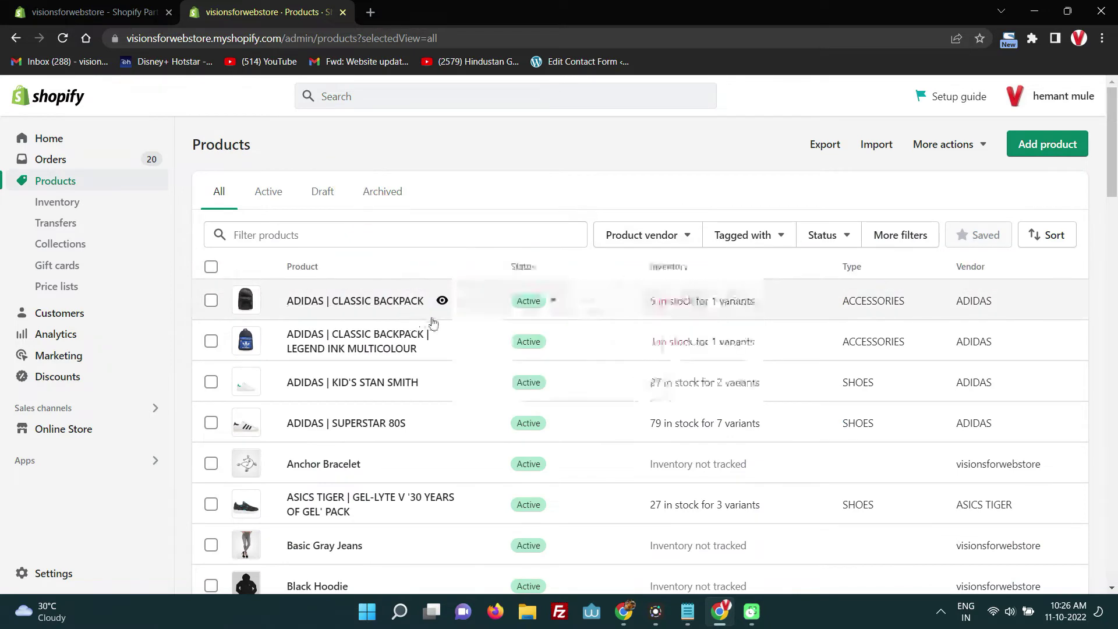
pyautogui.scroll(-4, 429, 322)
pyautogui.scroll(-3, 429, 322)
pyautogui.scroll(-6, 431, 315)
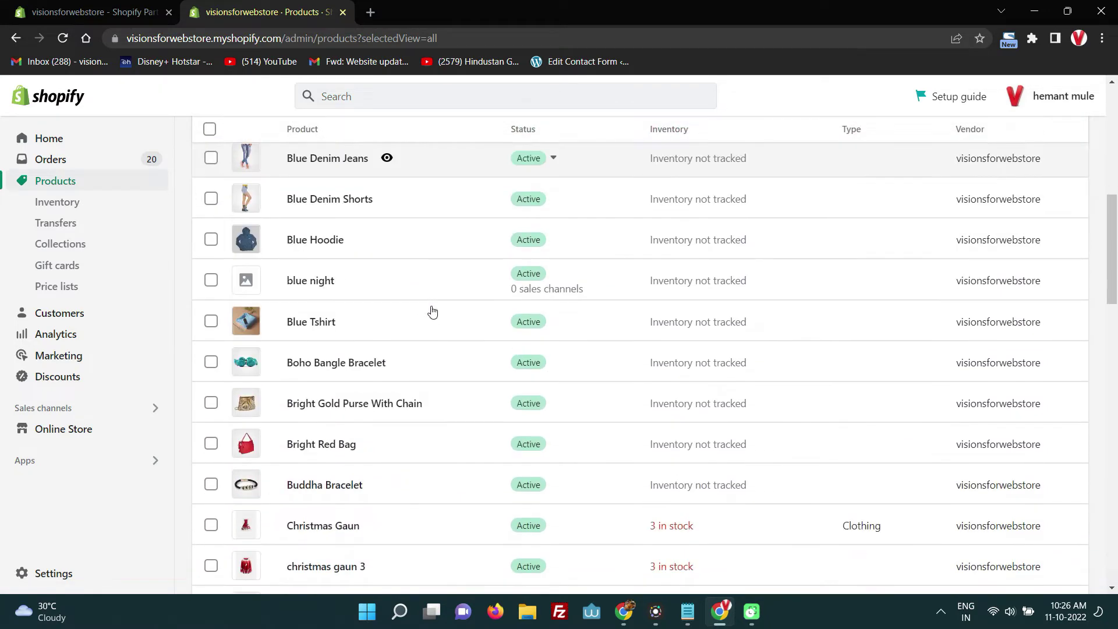
pyautogui.scroll(-5, 422, 316)
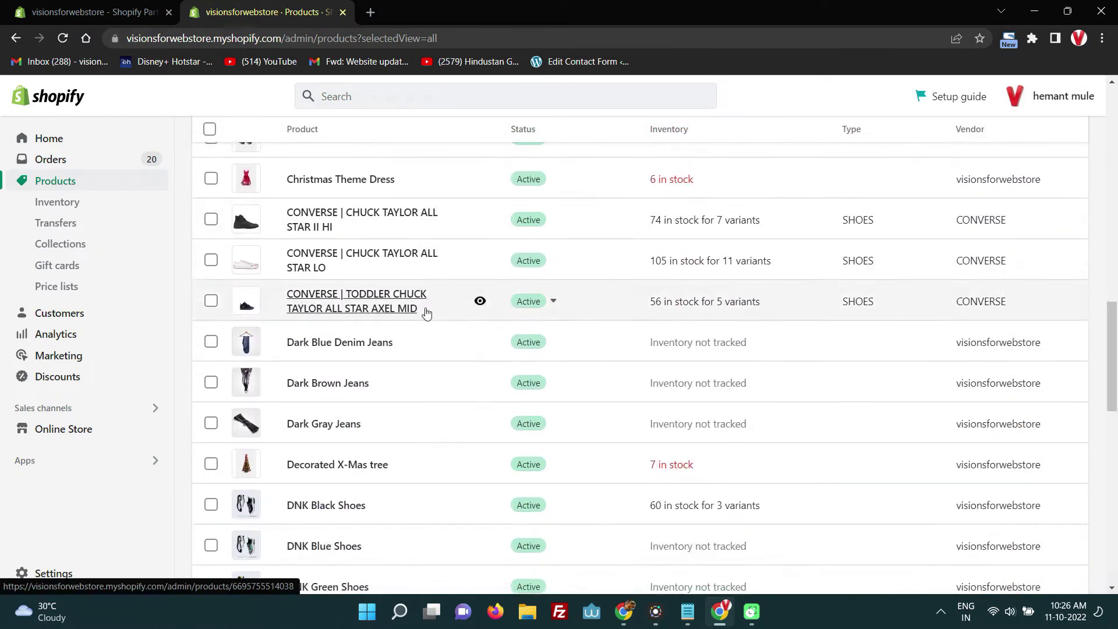
pyautogui.scroll(7, 429, 304)
pyautogui.scroll(8, 428, 301)
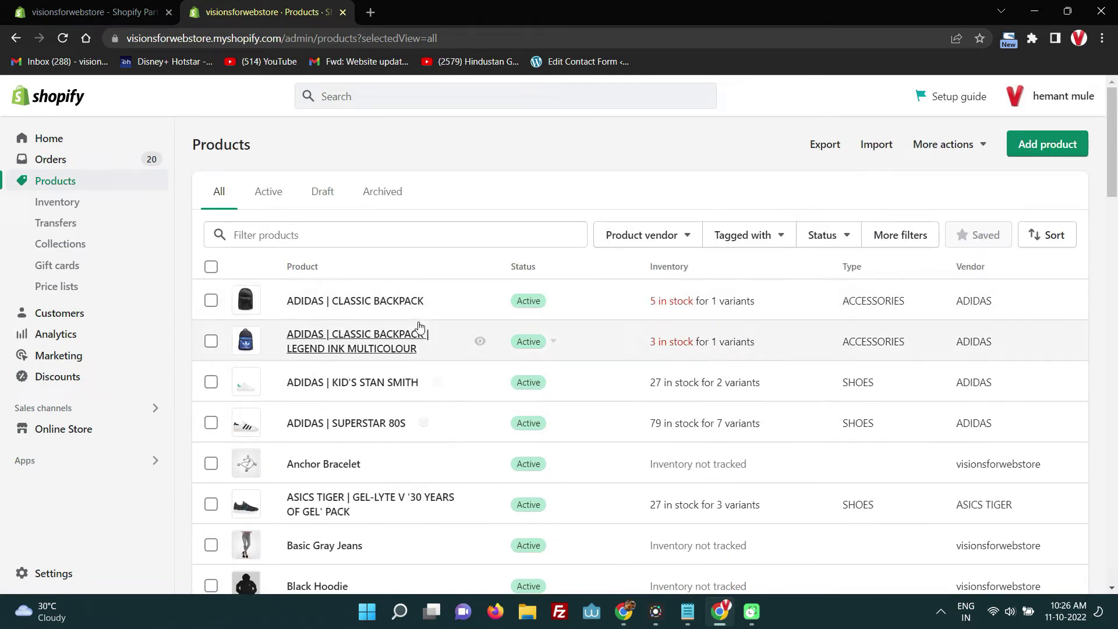
pyautogui.scroll(-8, 437, 372)
pyautogui.scroll(-15, 437, 367)
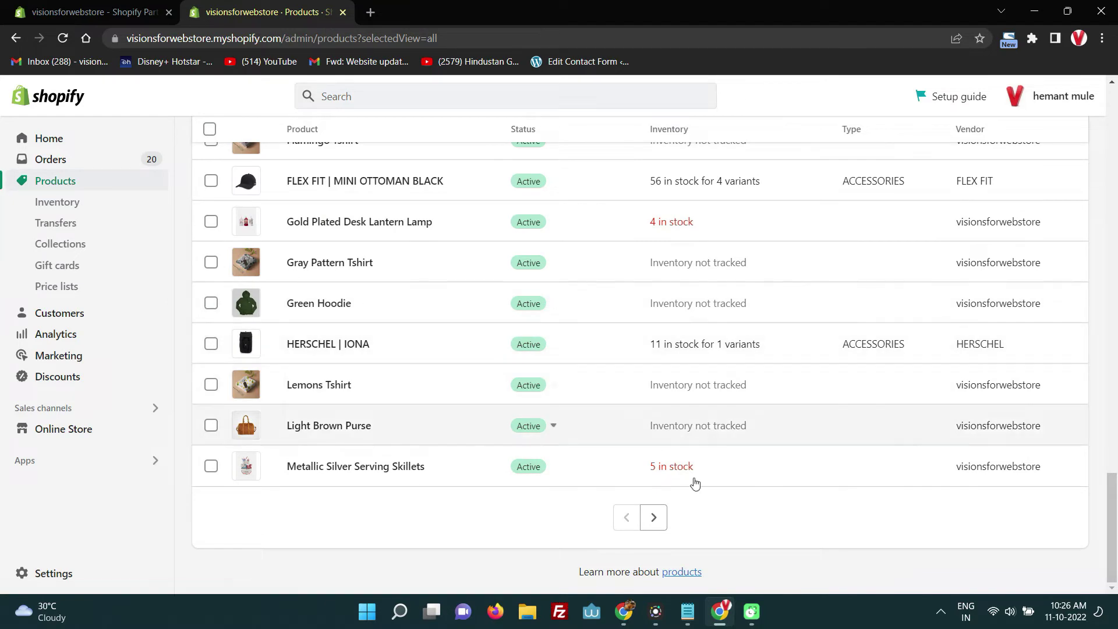
pyautogui.click(653, 517)
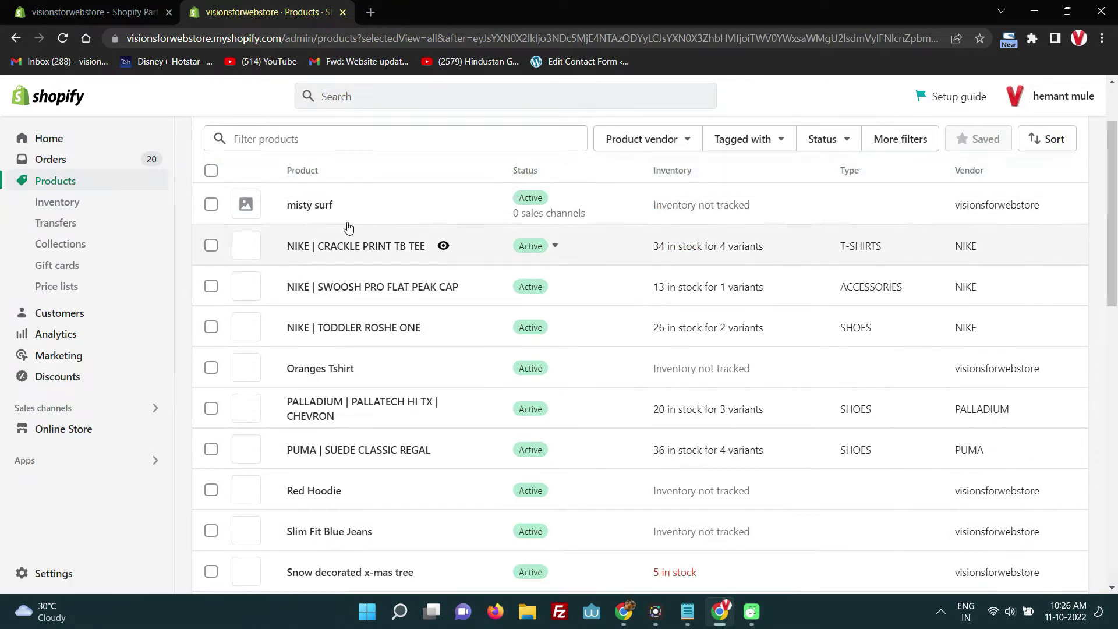
pyautogui.scroll(-5, 304, 357)
pyautogui.scroll(-3, 305, 361)
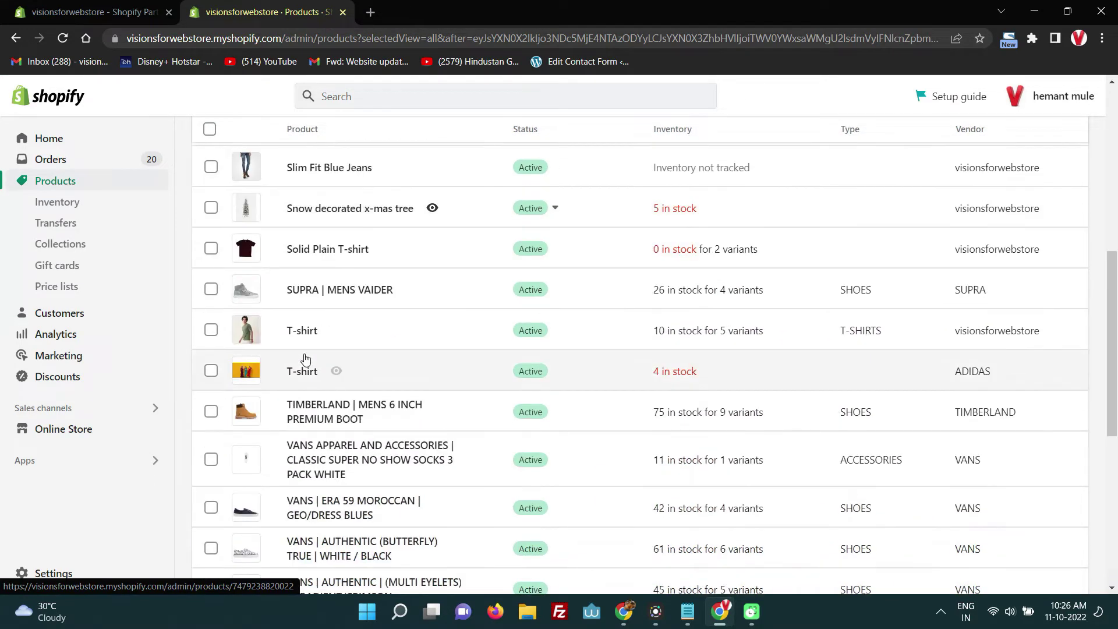
pyautogui.scroll(-3, 322, 350)
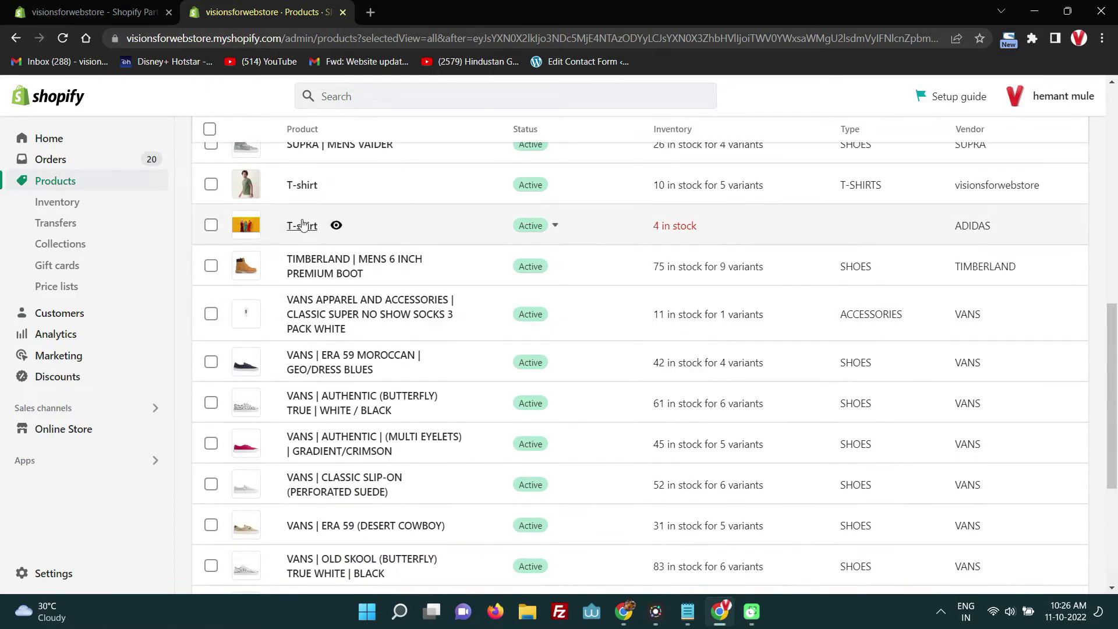
# Preview the ADIDAS T-shirt in the online store, examine its product page, and close the preview
pyautogui.click(337, 227)
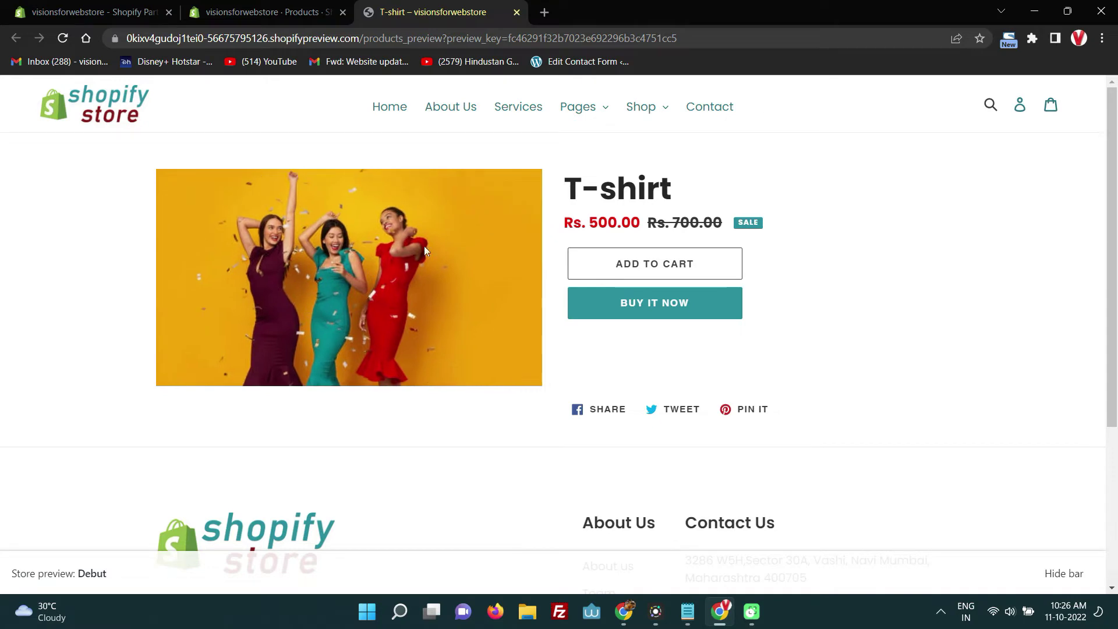
pyautogui.scroll(-3, 785, 300)
pyautogui.scroll(3, 785, 300)
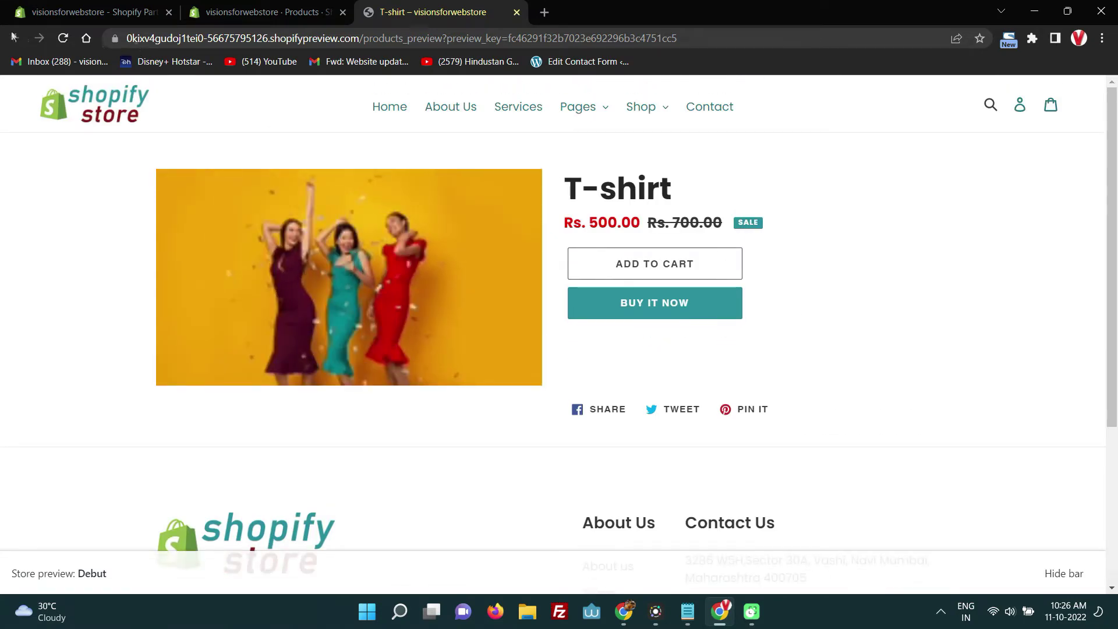
pyautogui.click(309, 12)
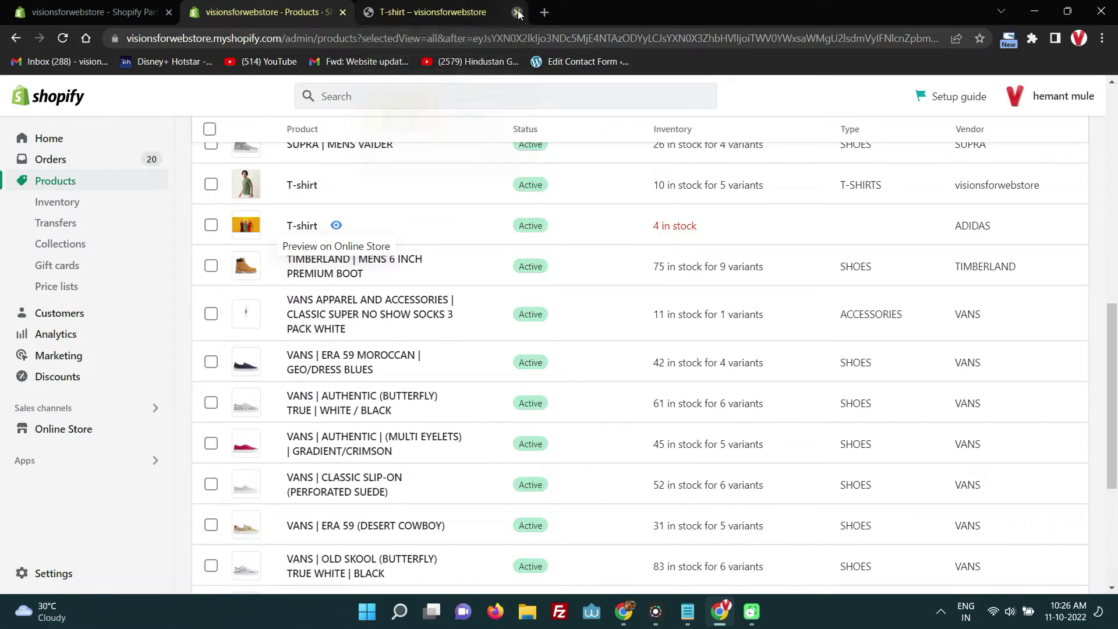
pyautogui.click(518, 12)
# Look through the inventory list of product stock and view the Transfers page
pyautogui.scroll(5, 186, 201)
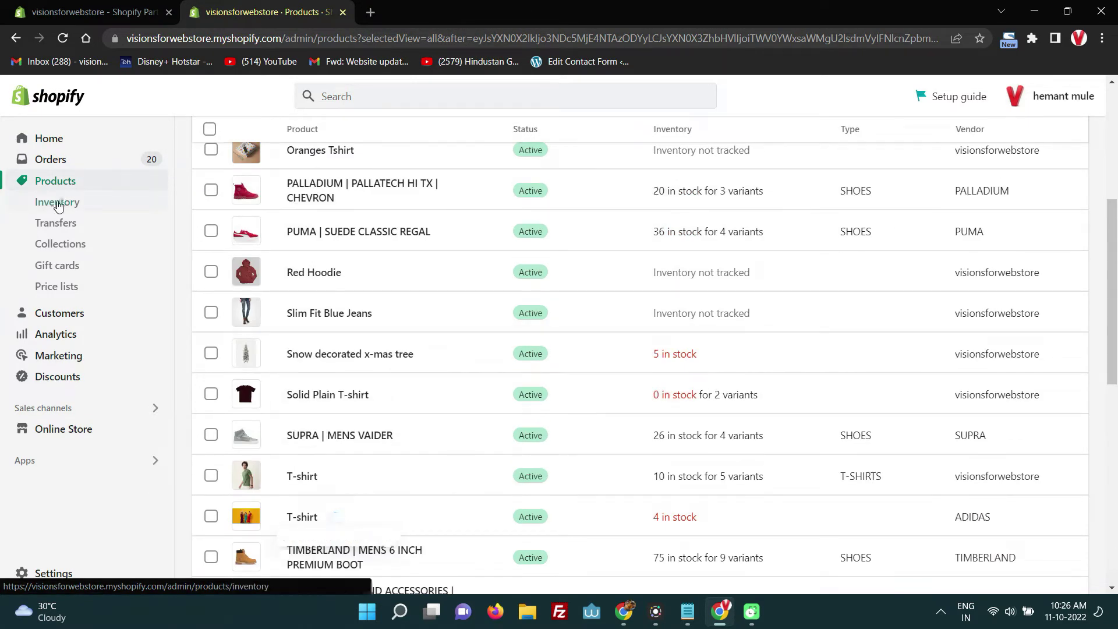
pyautogui.click(58, 204)
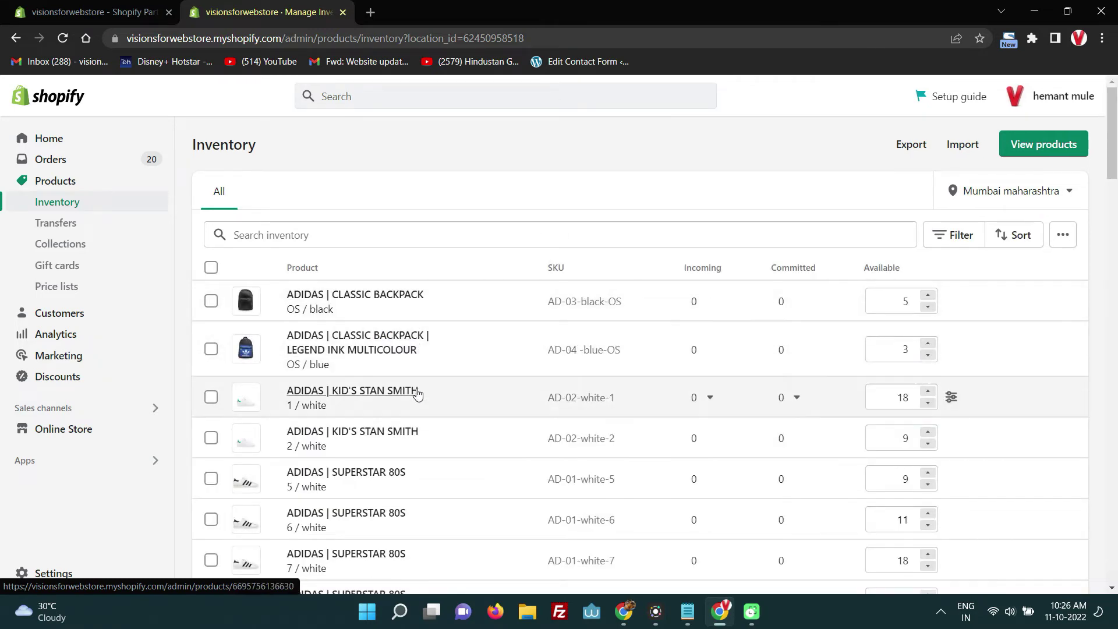
pyautogui.scroll(-3, 423, 417)
pyautogui.scroll(-6, 422, 417)
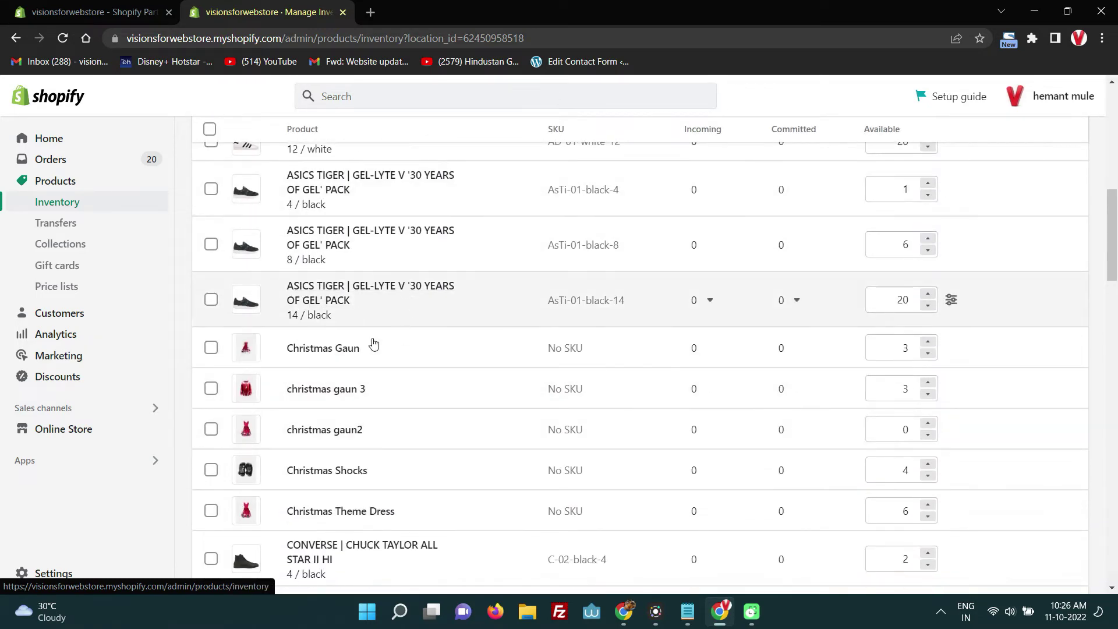
pyautogui.click(59, 223)
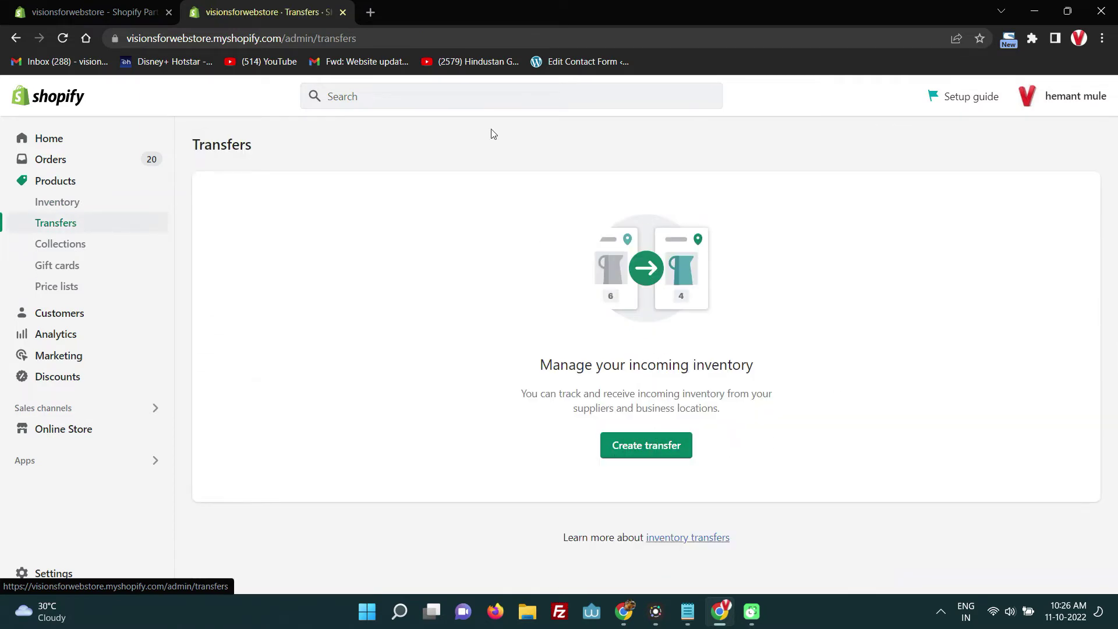
# Open the WOMEN collection, examine its products and details, and return to the collections list
pyautogui.click(82, 251)
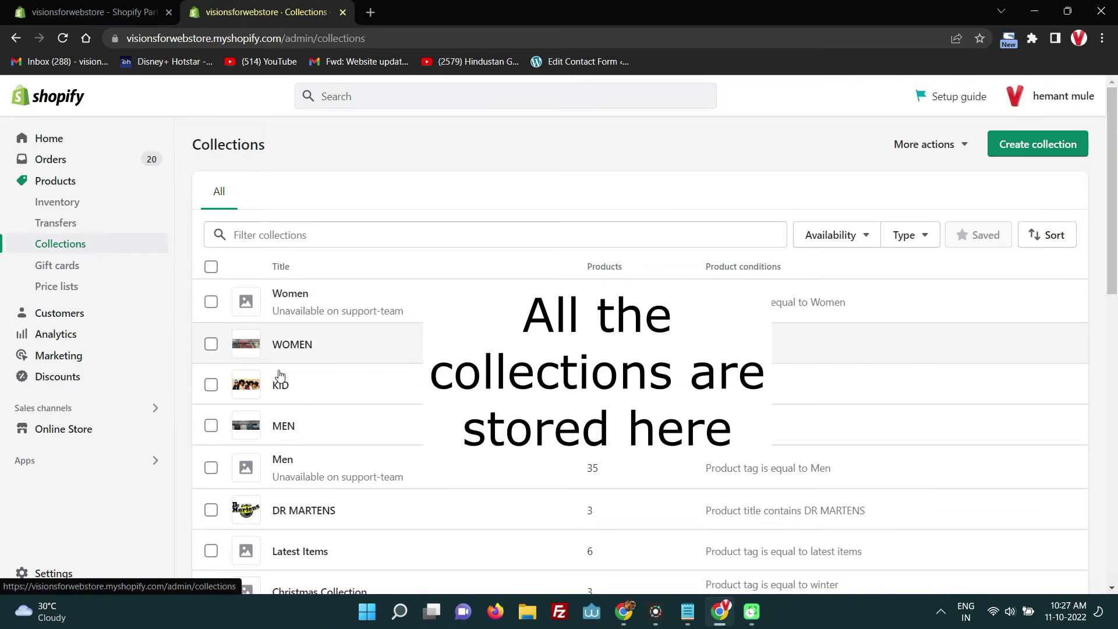
pyautogui.scroll(-1, 288, 466)
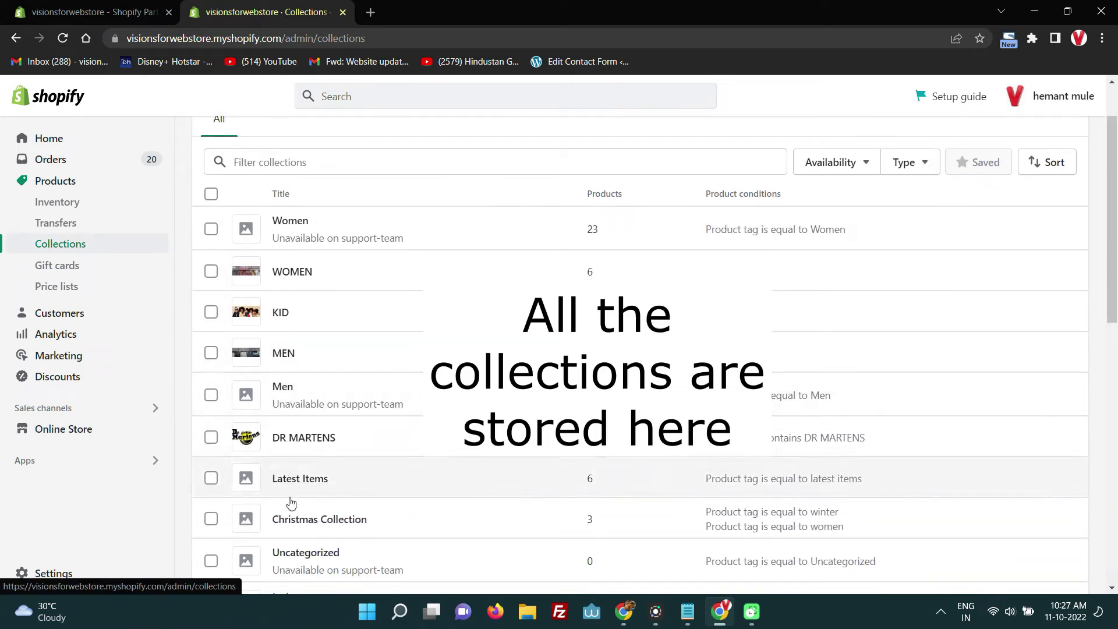
pyautogui.click(293, 272)
pyautogui.scroll(-5, 432, 251)
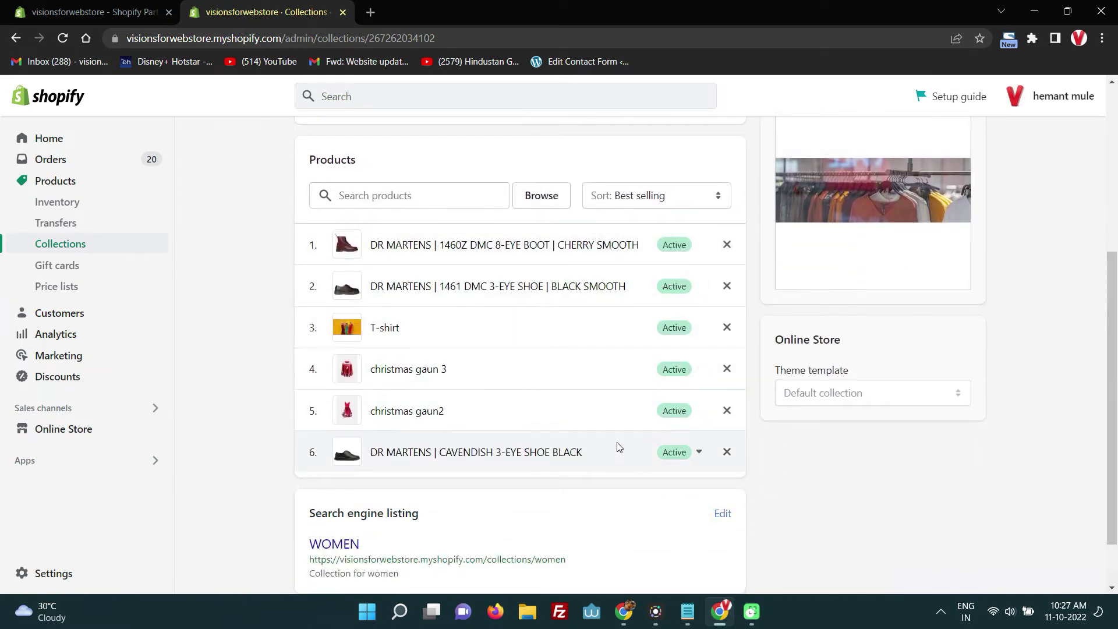
pyautogui.scroll(1, 786, 228)
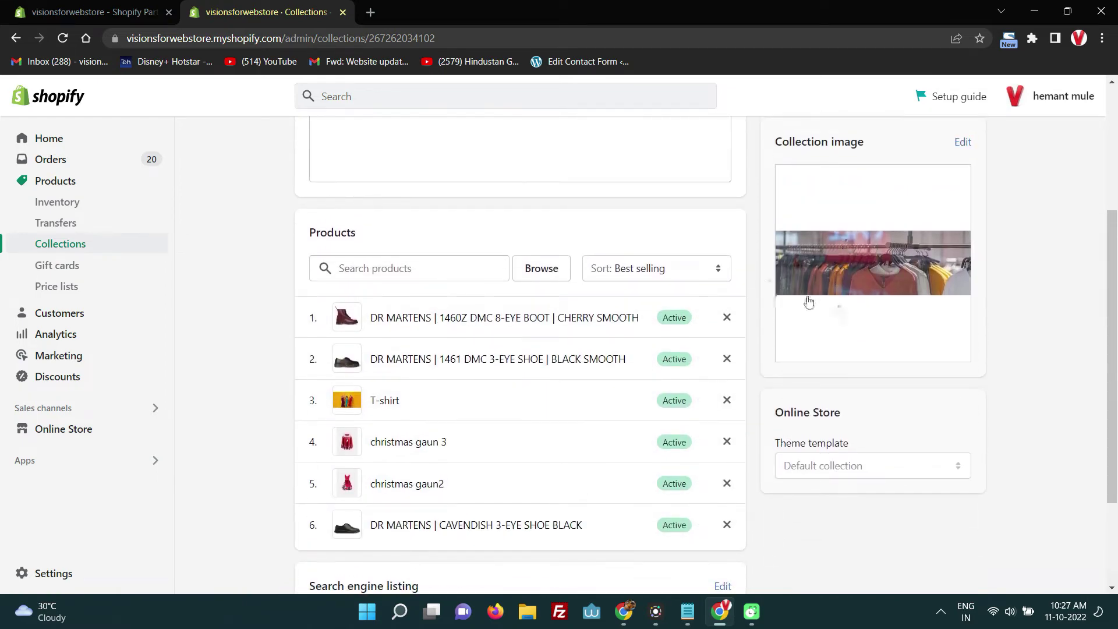
pyautogui.scroll(-3, 494, 326)
pyautogui.scroll(6, 491, 349)
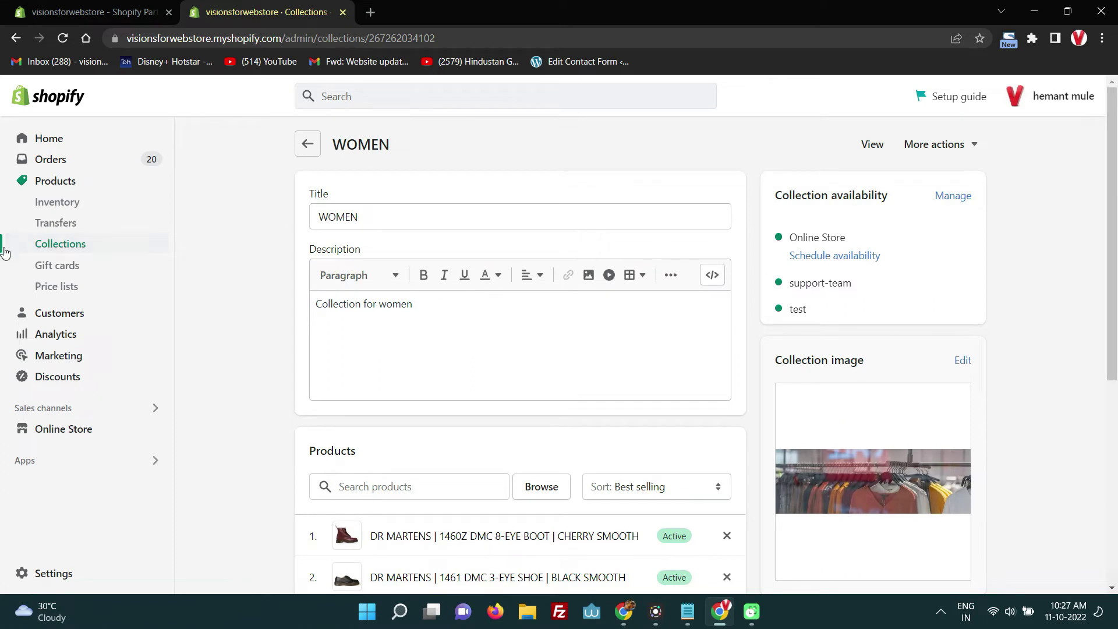
pyautogui.click(309, 146)
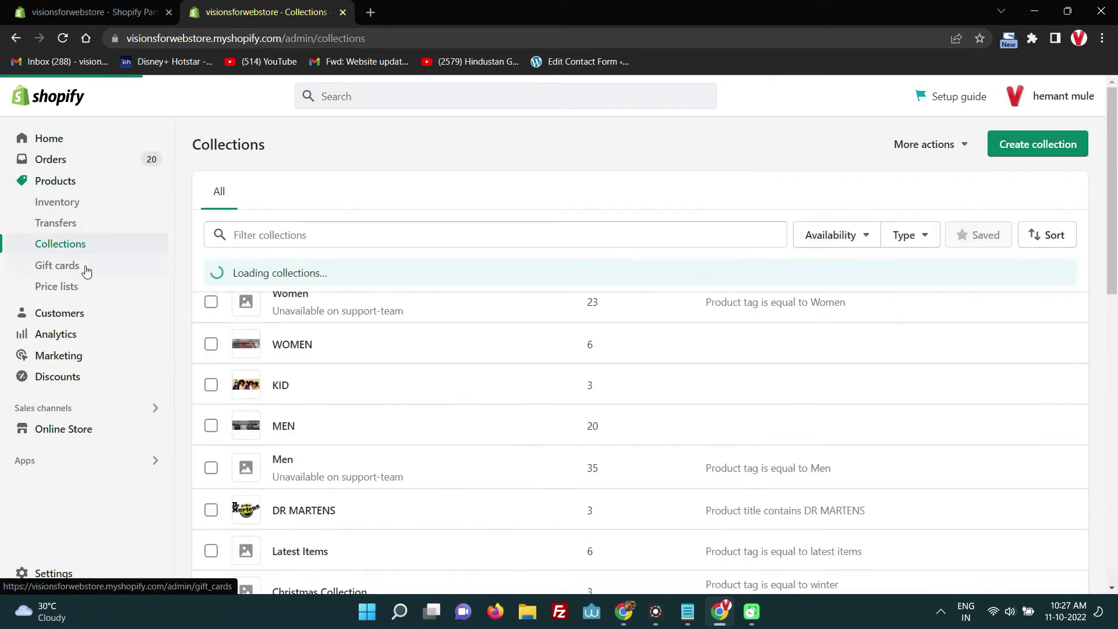
# View the Gift cards page and the Price lists page
pyautogui.click(86, 271)
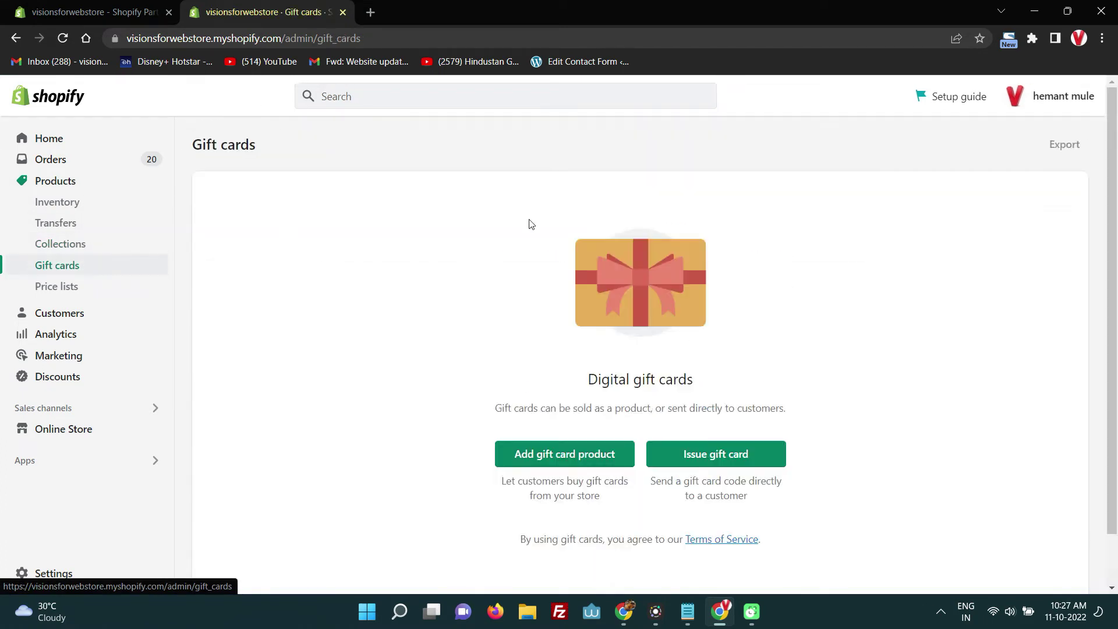
pyautogui.scroll(-1, 583, 262)
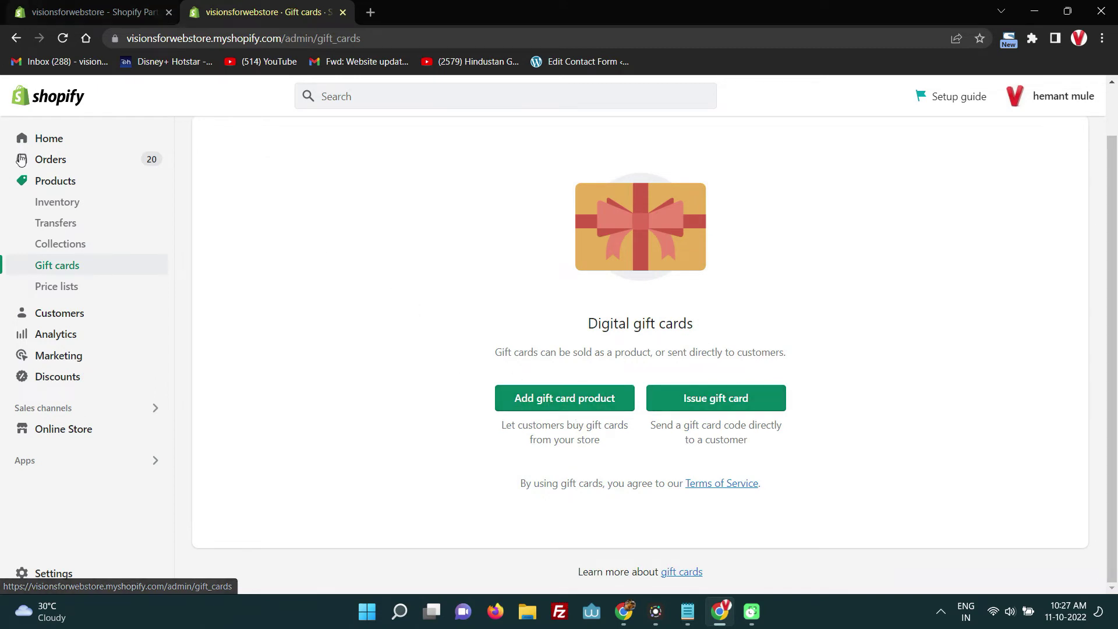
pyautogui.click(59, 286)
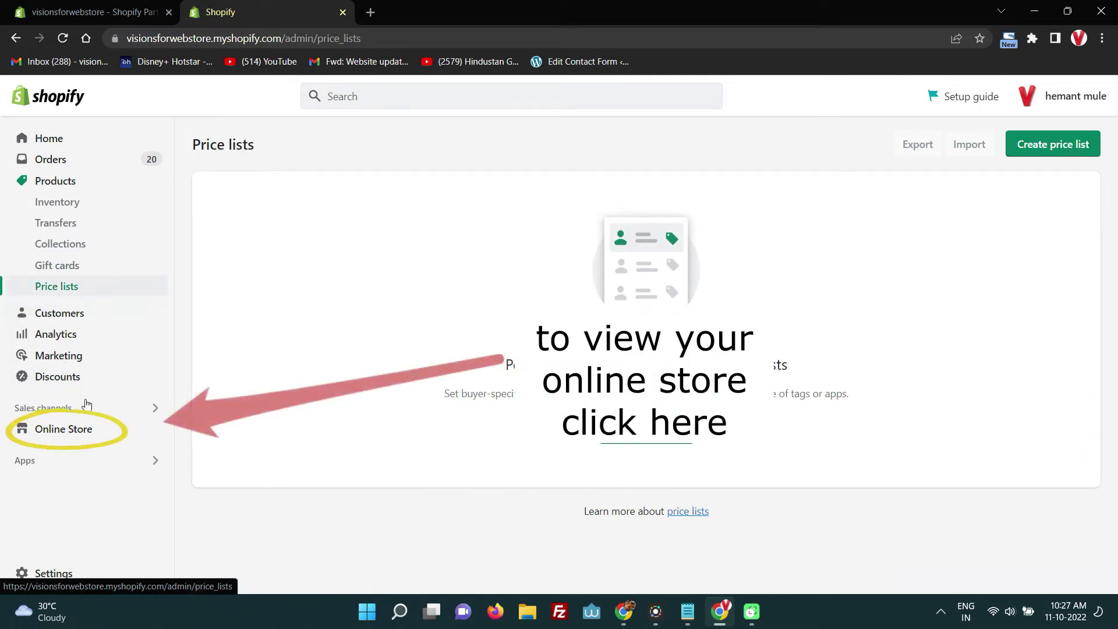
# Open the online store's themes and examine the current Debut theme
pyautogui.click(101, 432)
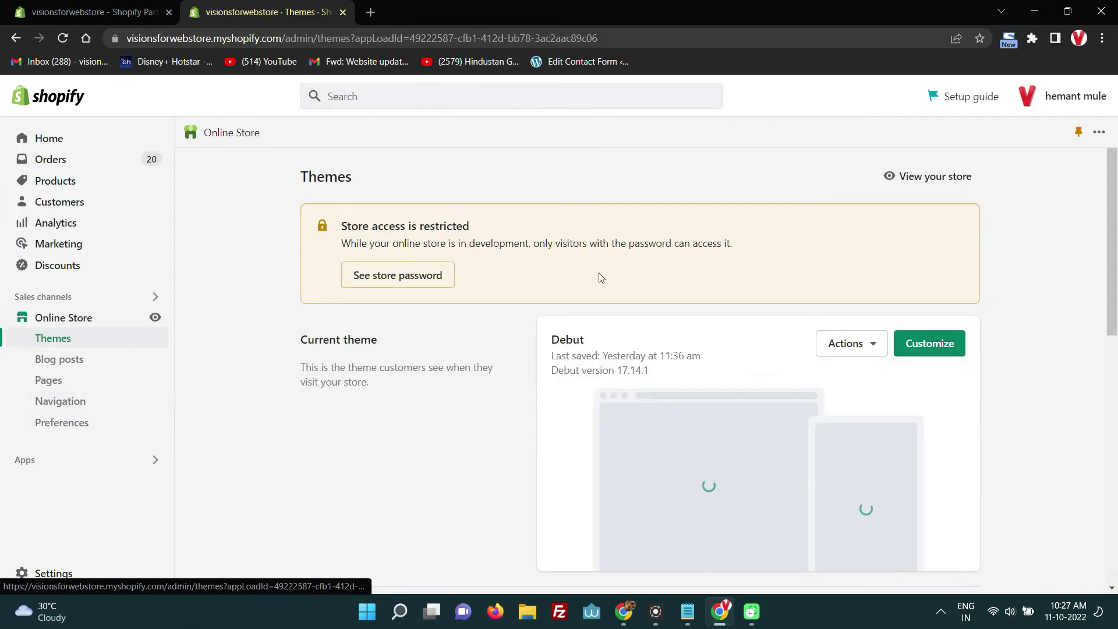
pyautogui.scroll(-4, 518, 285)
pyautogui.scroll(1, 515, 289)
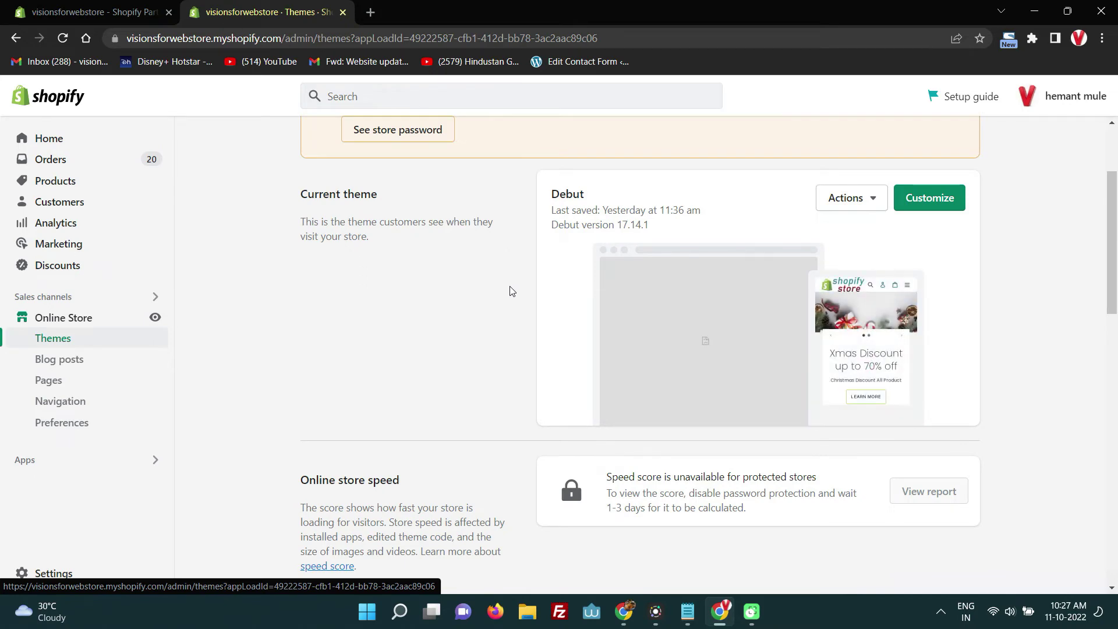
pyautogui.scroll(1, 509, 290)
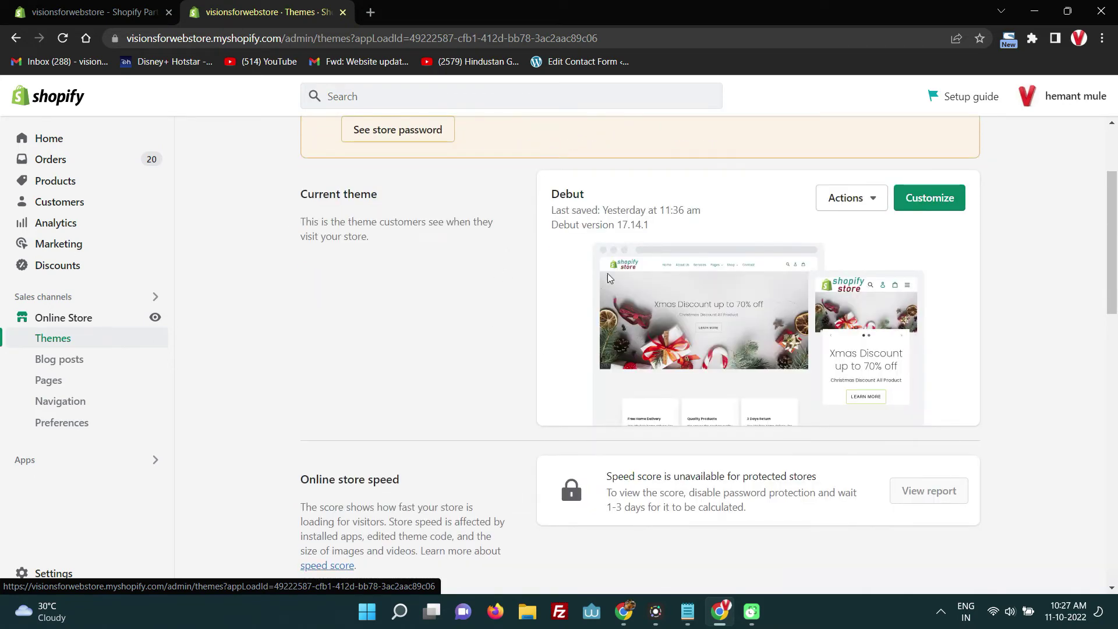
# Duplicate the current Debut theme as a backup and check for the copy in the theme library
pyautogui.click(875, 203)
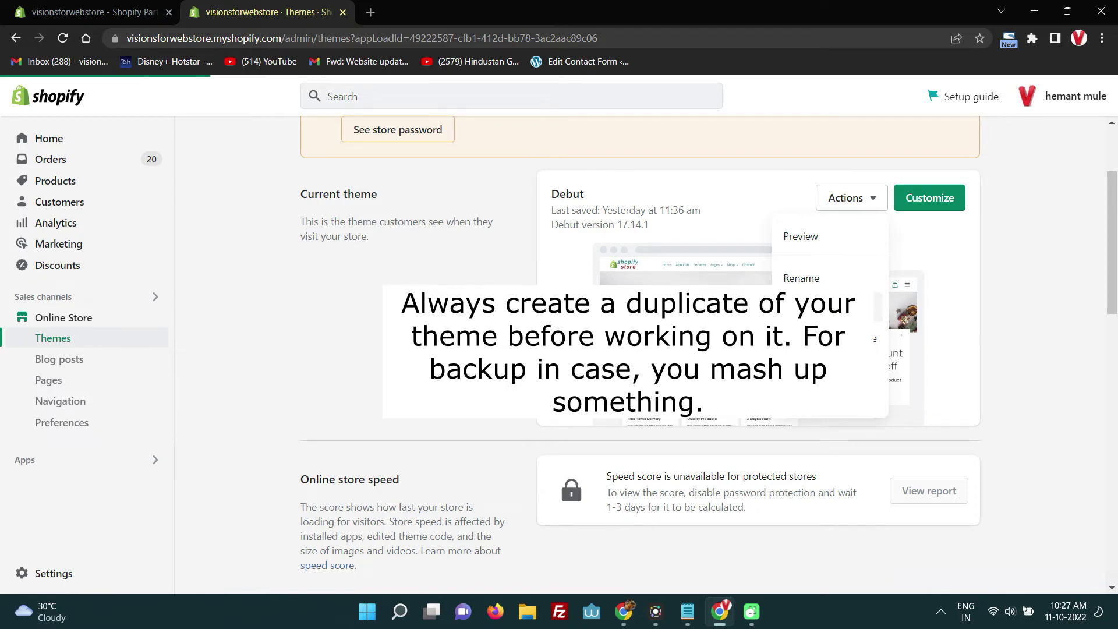
pyautogui.click(803, 319)
pyautogui.scroll(-7, 650, 277)
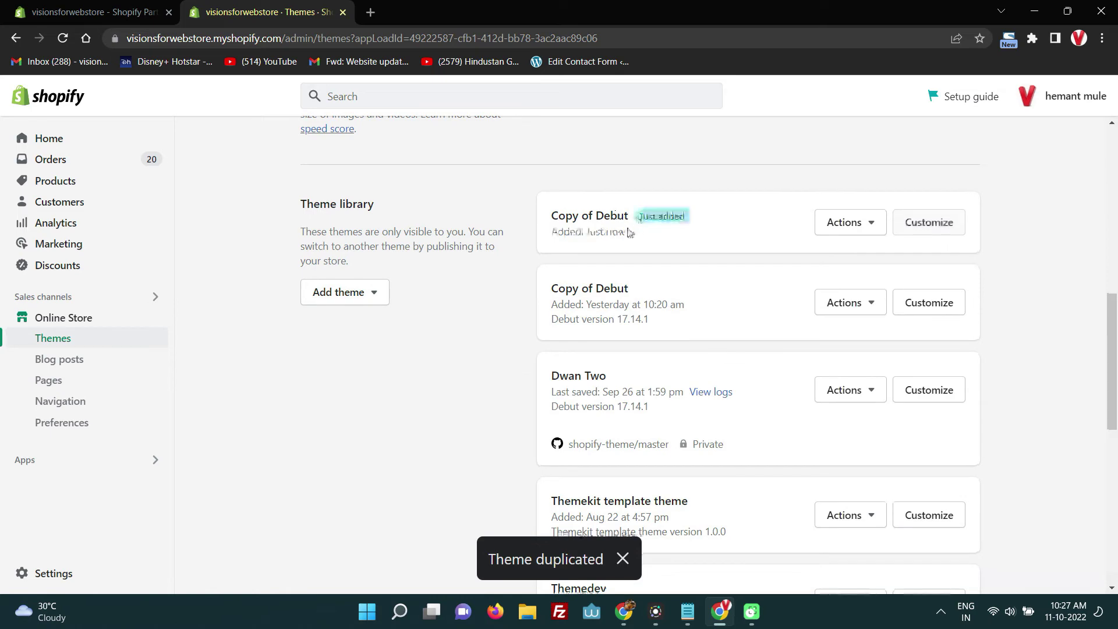
# Preview the current Debut theme and look through the storefront home page
pyautogui.scroll(8, 636, 239)
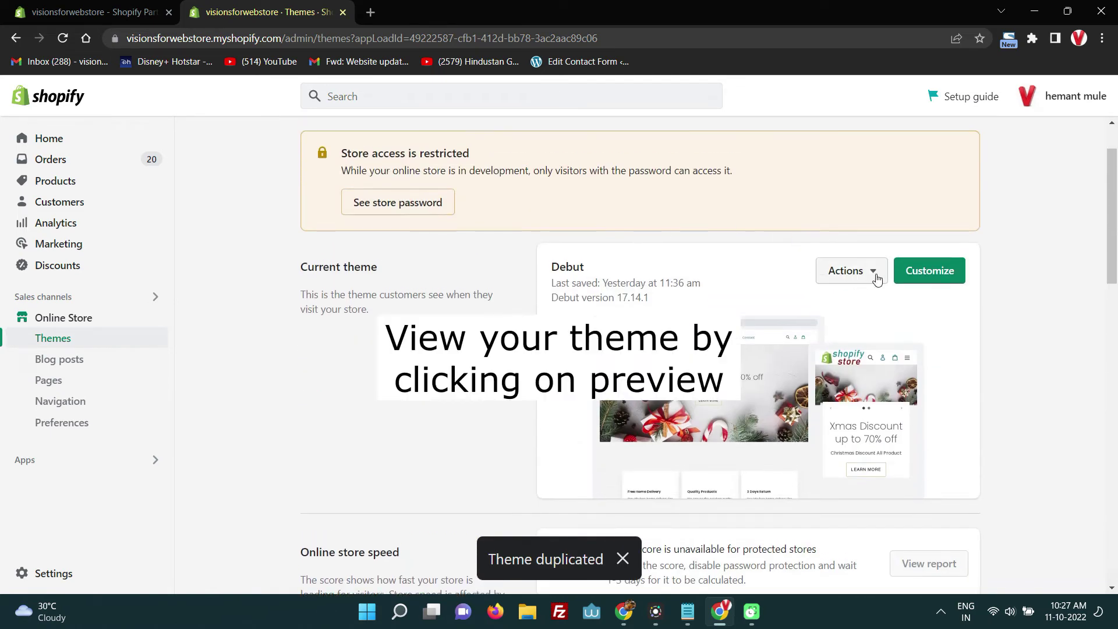
pyautogui.click(876, 280)
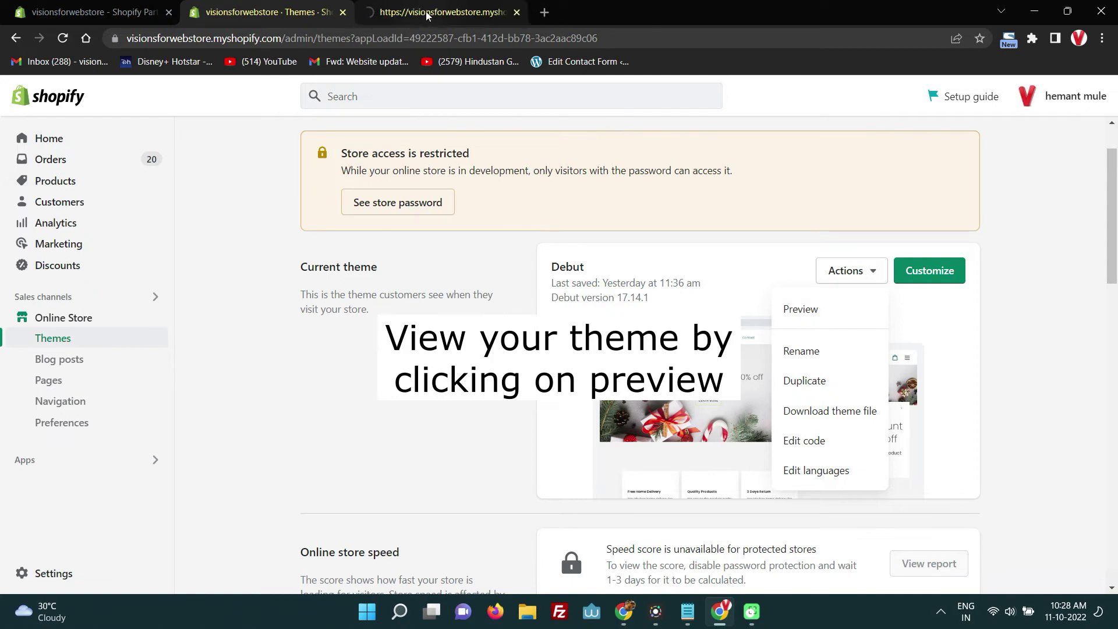
pyautogui.click(427, 14)
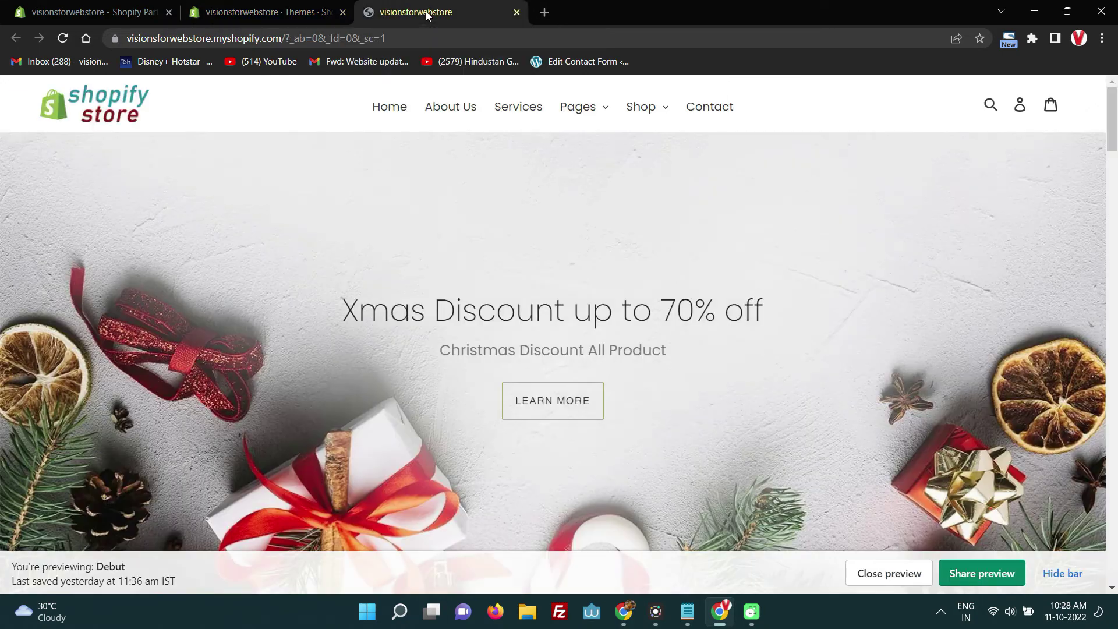
pyautogui.scroll(-15, 465, 299)
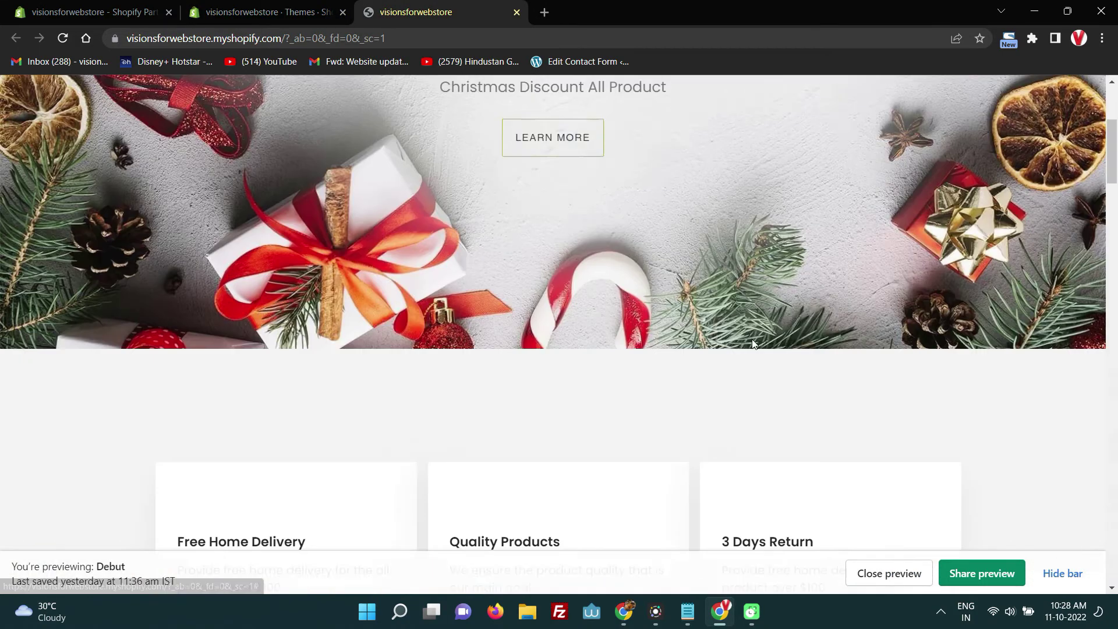
# Finish viewing the storefront preview, then open the current Debut theme's customizer in a new tab and look through its home page
pyautogui.scroll(-10, 465, 299)
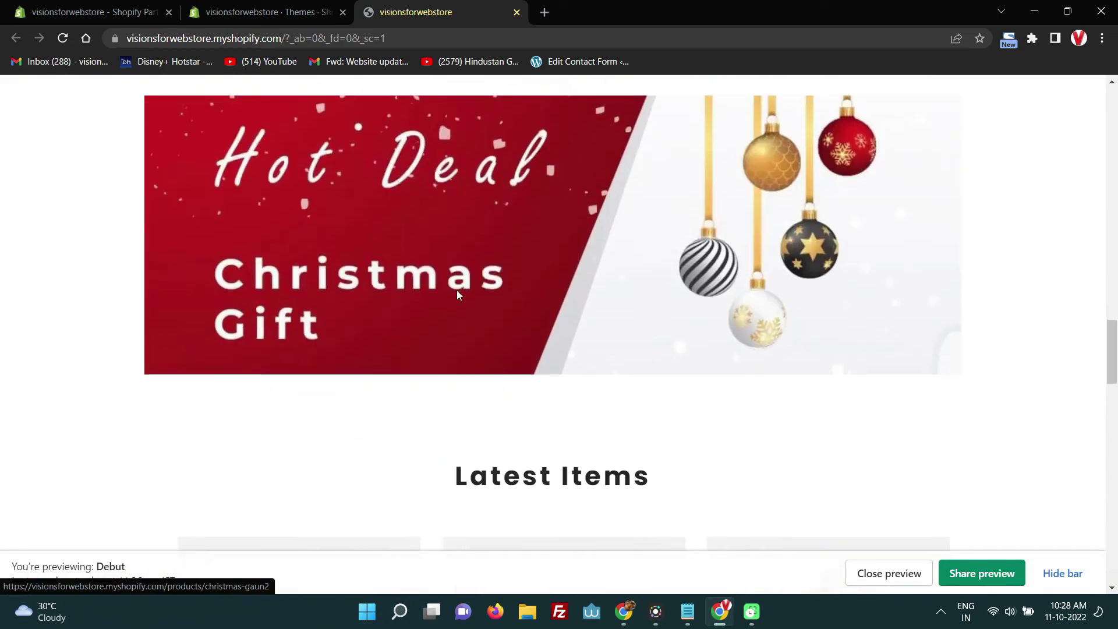
pyautogui.click(261, 7)
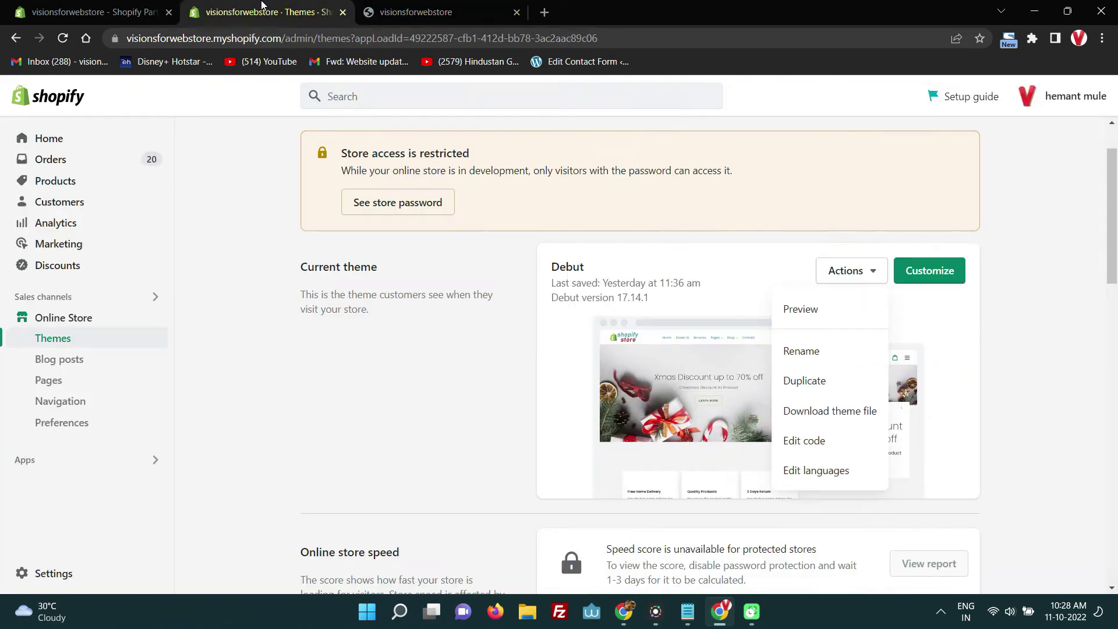
pyautogui.keyDown('ctrl'); pyautogui.click(948, 281); pyautogui.keyUp('ctrl')
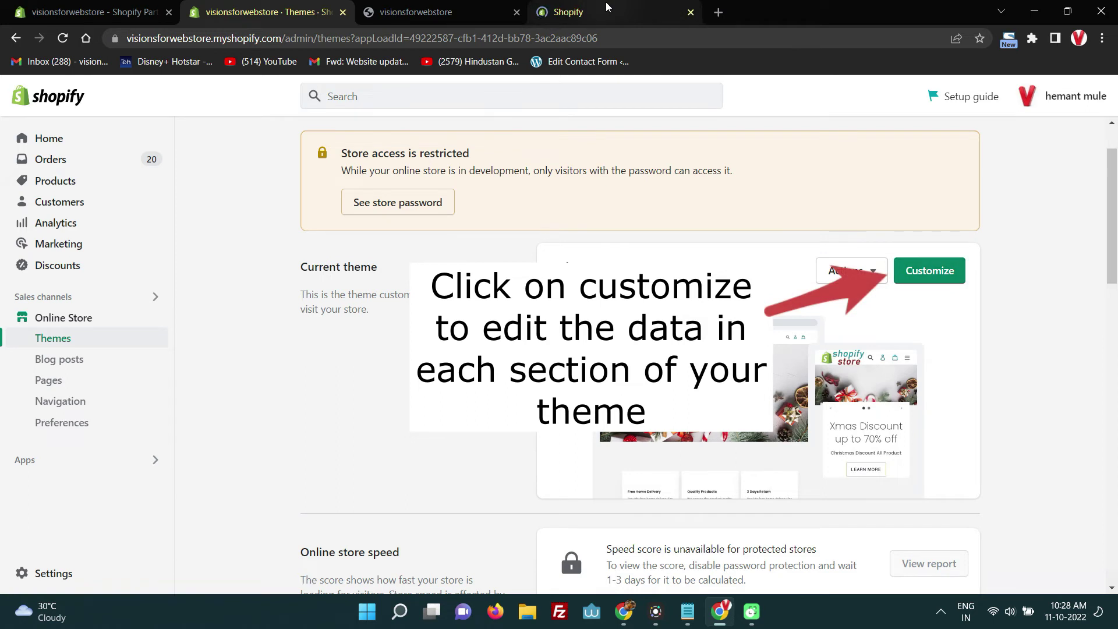
pyautogui.click(596, 16)
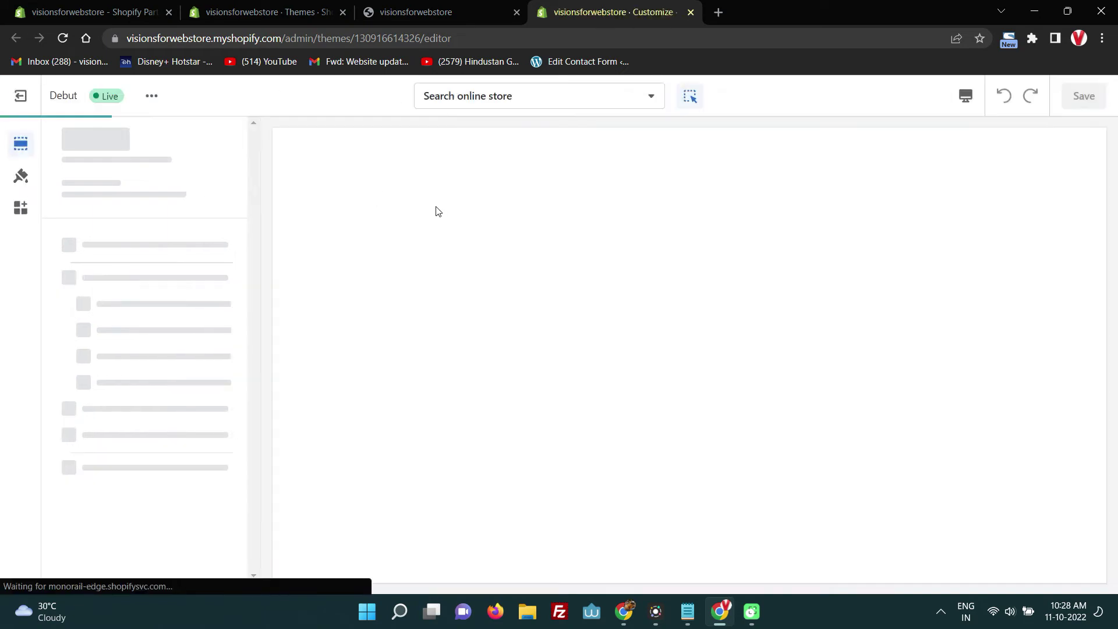
pyautogui.scroll(-12, 529, 225)
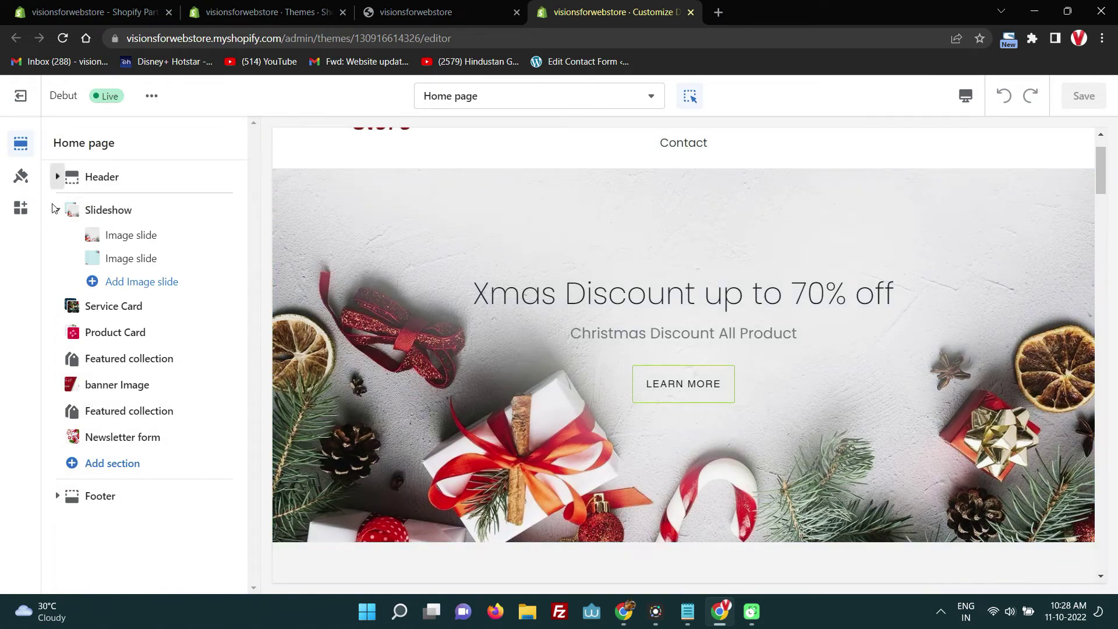
# Collapse the Slideshow section, view the Service Card section's settings, and return to the home page section list
pyautogui.click(53, 214)
pyautogui.click(75, 239)
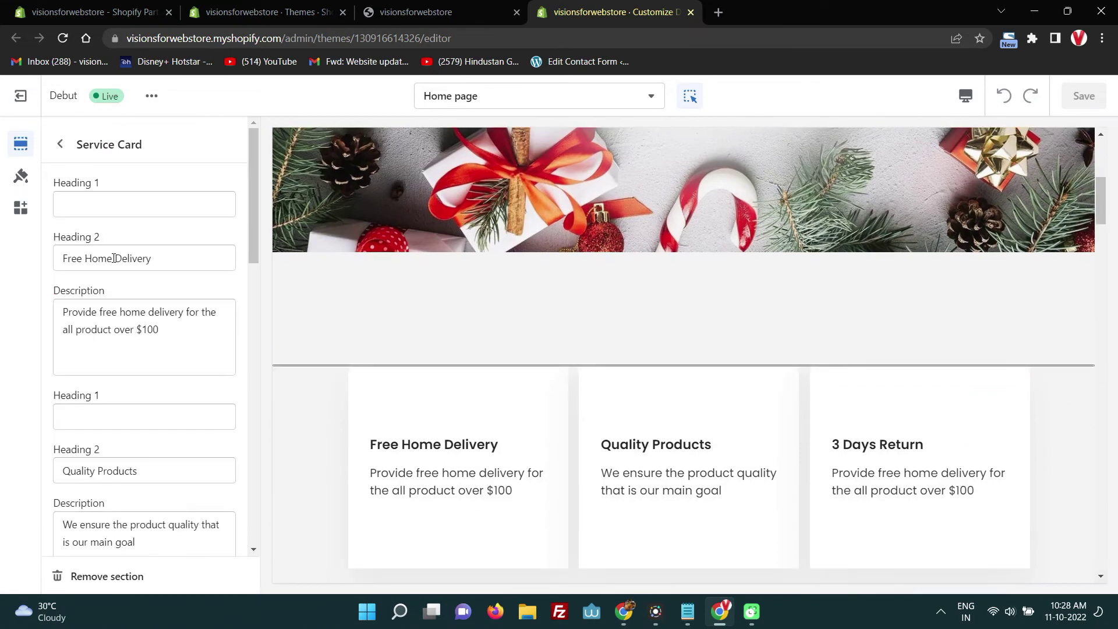
pyautogui.click(60, 144)
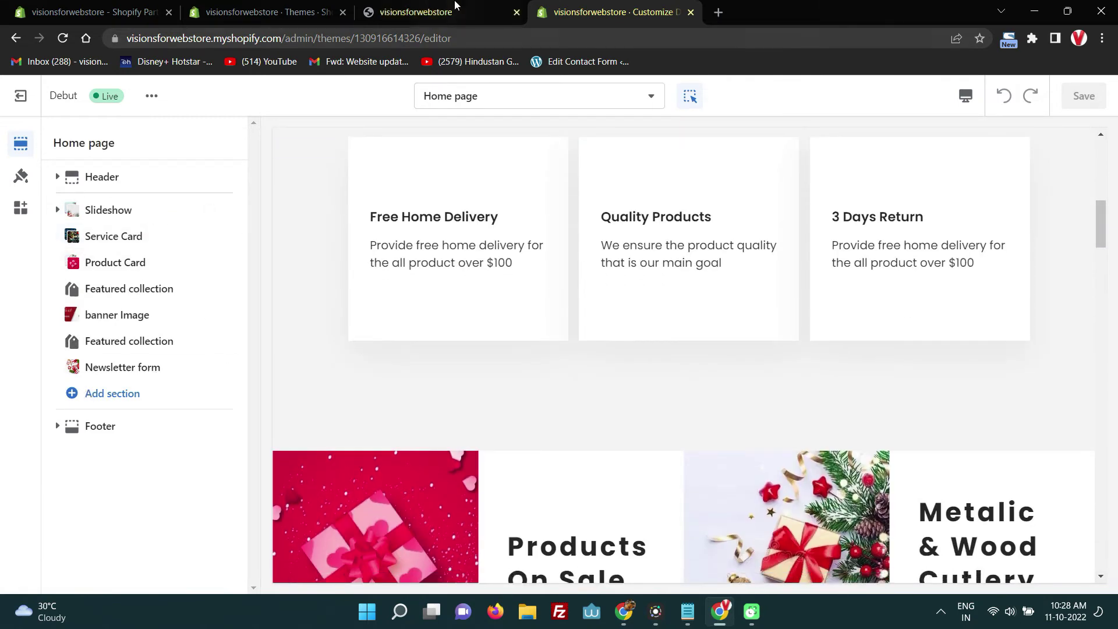
# Open the code editor for the current Debut theme from the Themes page and look through its file list
pyautogui.click(415, 11)
pyautogui.click(296, 7)
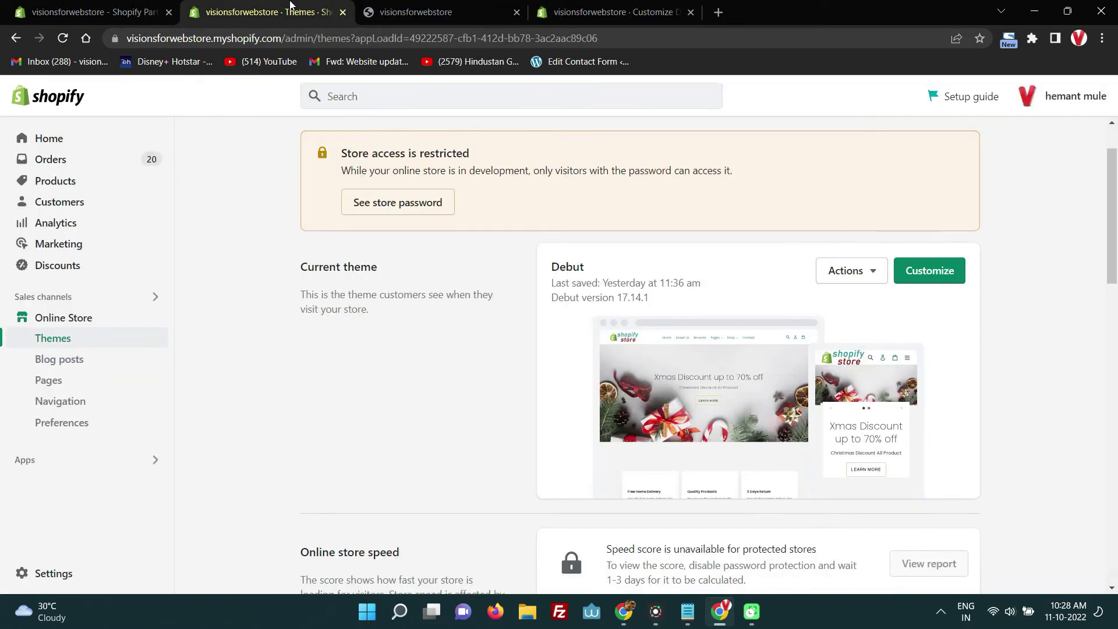
pyautogui.scroll(-1, 790, 190)
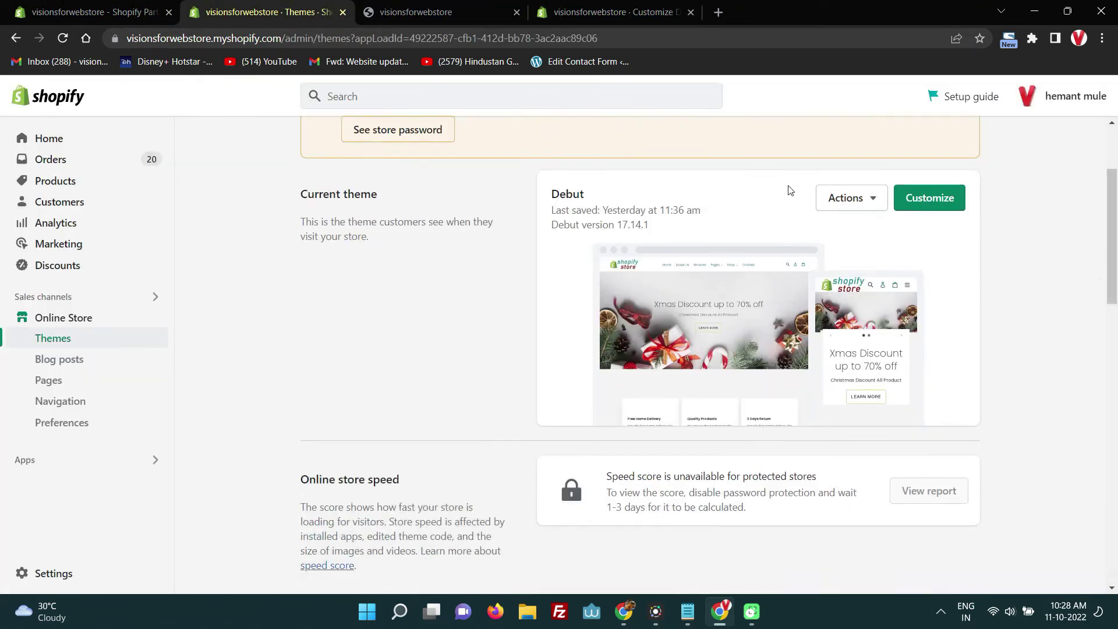
pyautogui.click(871, 202)
pyautogui.click(856, 308)
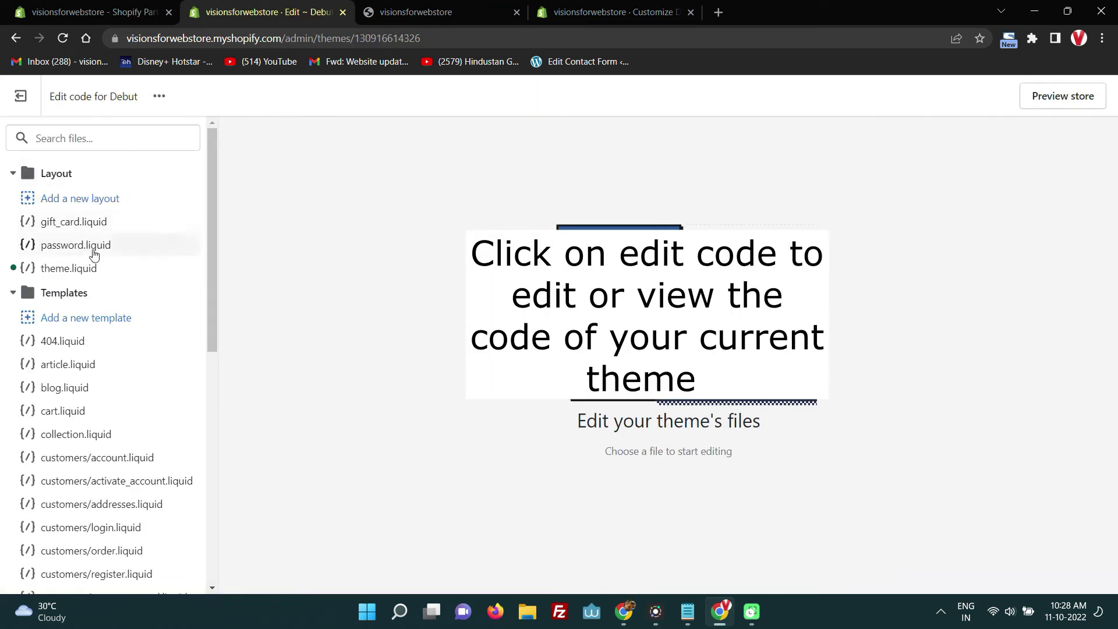
pyautogui.scroll(-8, 155, 229)
pyautogui.scroll(4, 93, 170)
pyautogui.scroll(5, 93, 163)
# Return to the Themes page and look through the theme library down to the free themes
pyautogui.click(16, 37)
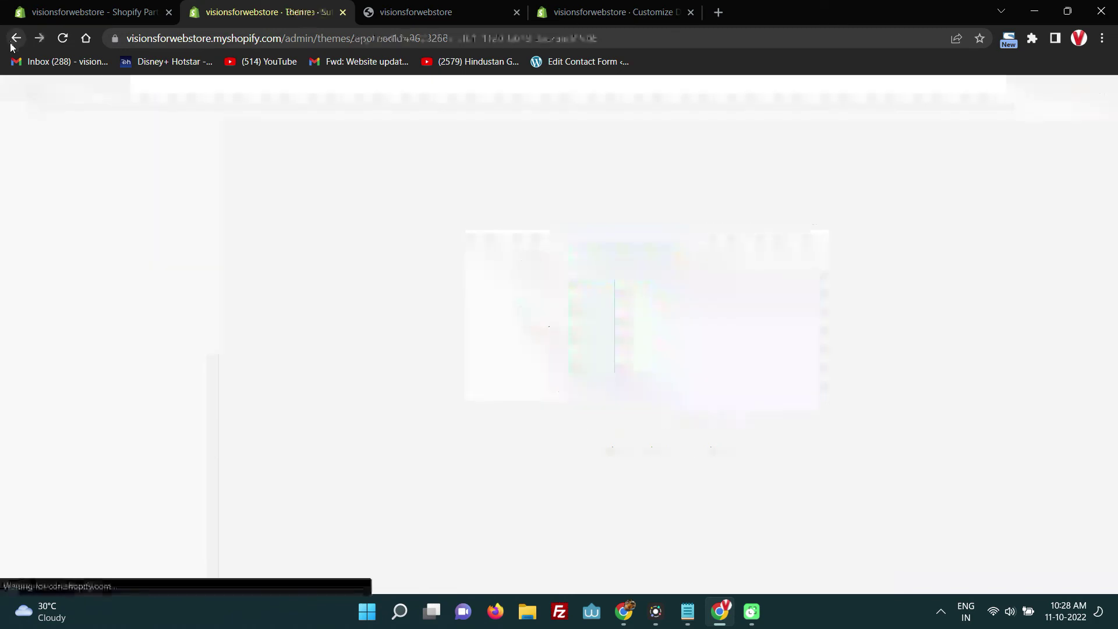
pyautogui.scroll(-15, 498, 257)
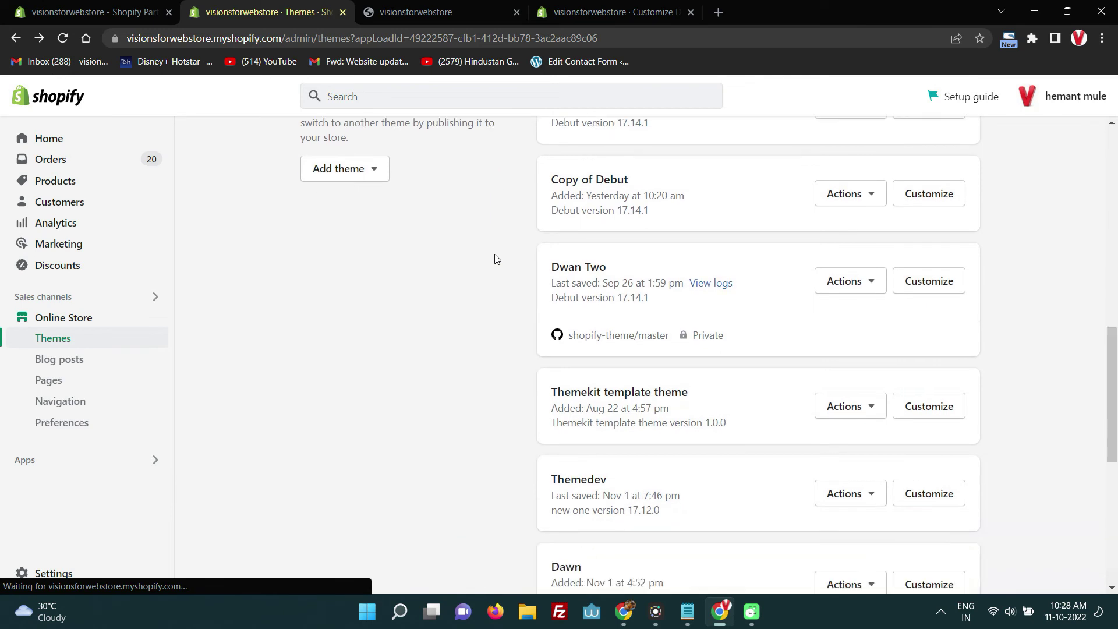
pyautogui.scroll(-4, 492, 256)
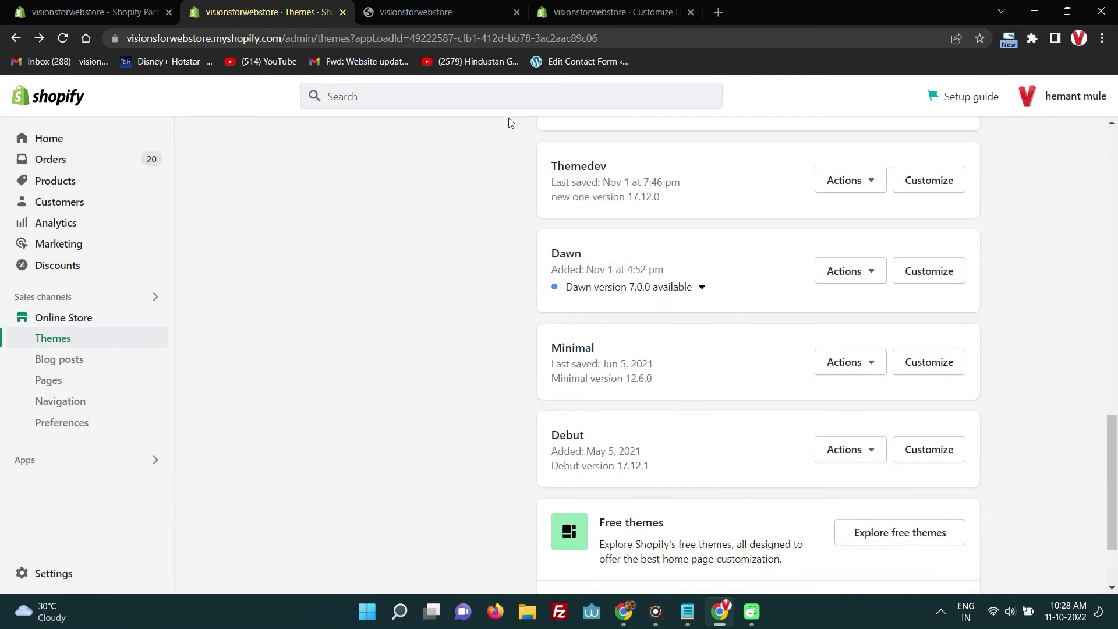
# Open the online store's Blog posts page and look through the existing posts
pyautogui.click(53, 365)
pyautogui.scroll(-3, 562, 437)
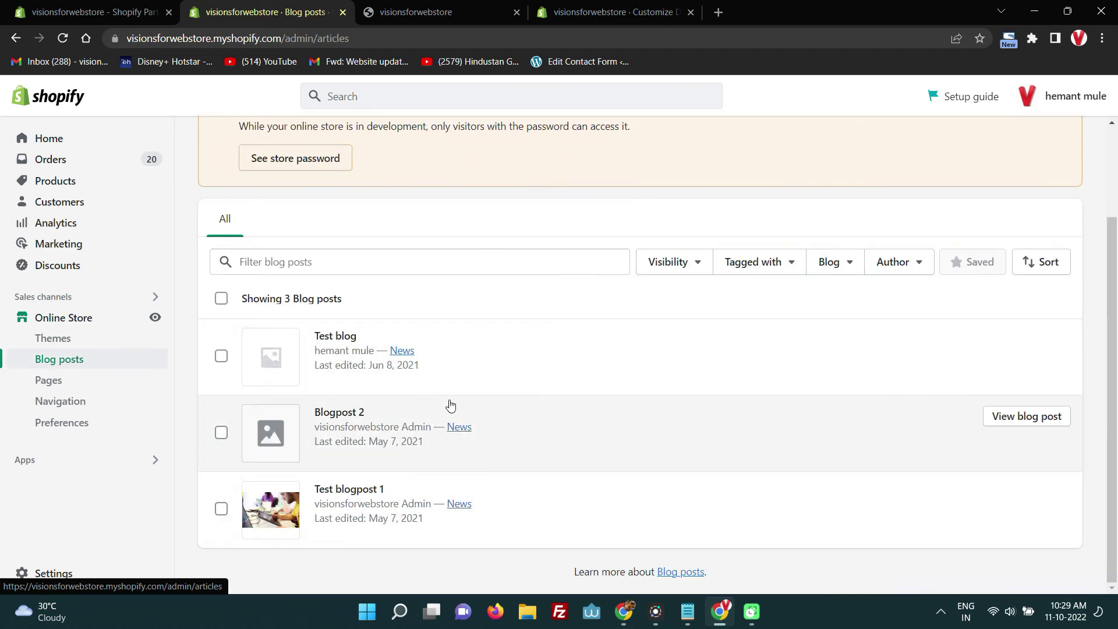
pyautogui.scroll(2, 449, 404)
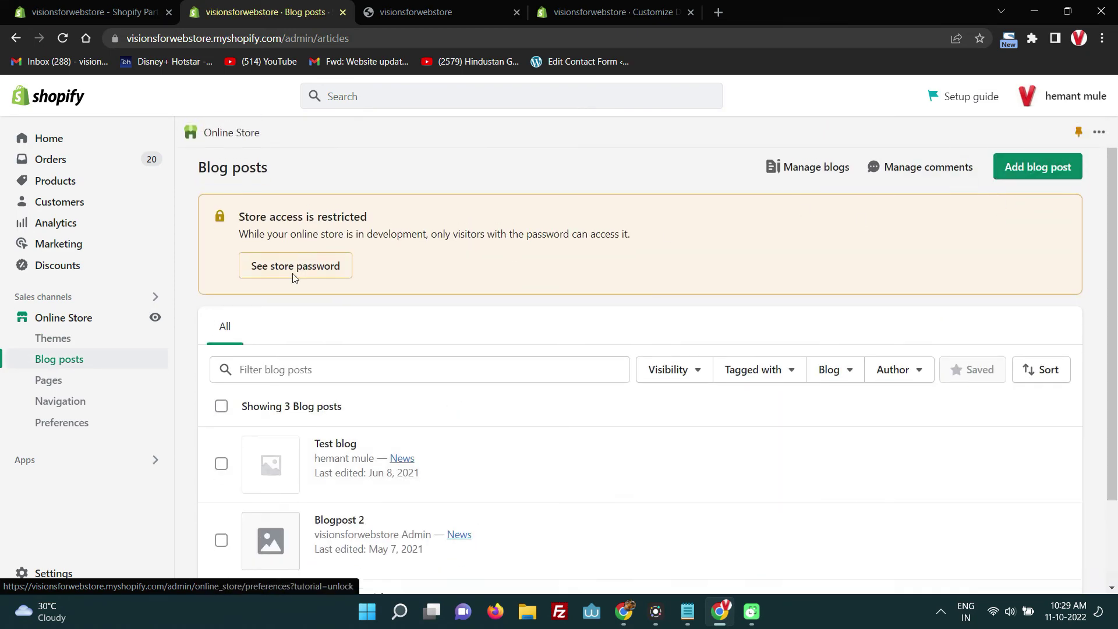
pyautogui.scroll(-2, 250, 326)
# Open the online store's Pages list and look through the existing pages
pyautogui.click(39, 382)
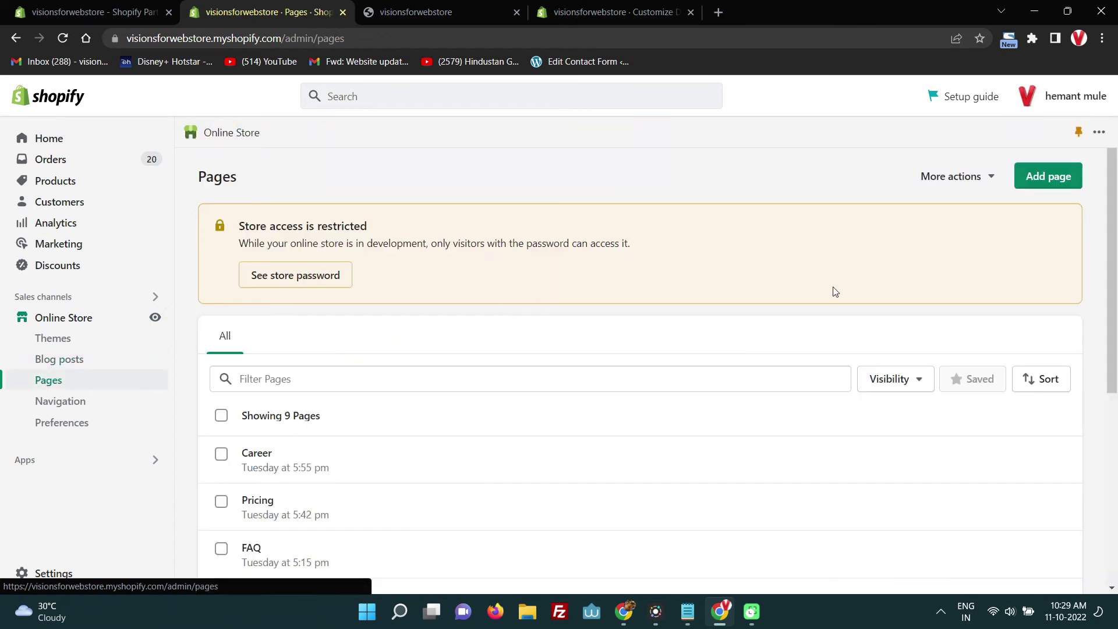
pyautogui.scroll(-7, 831, 302)
pyautogui.scroll(8, 823, 315)
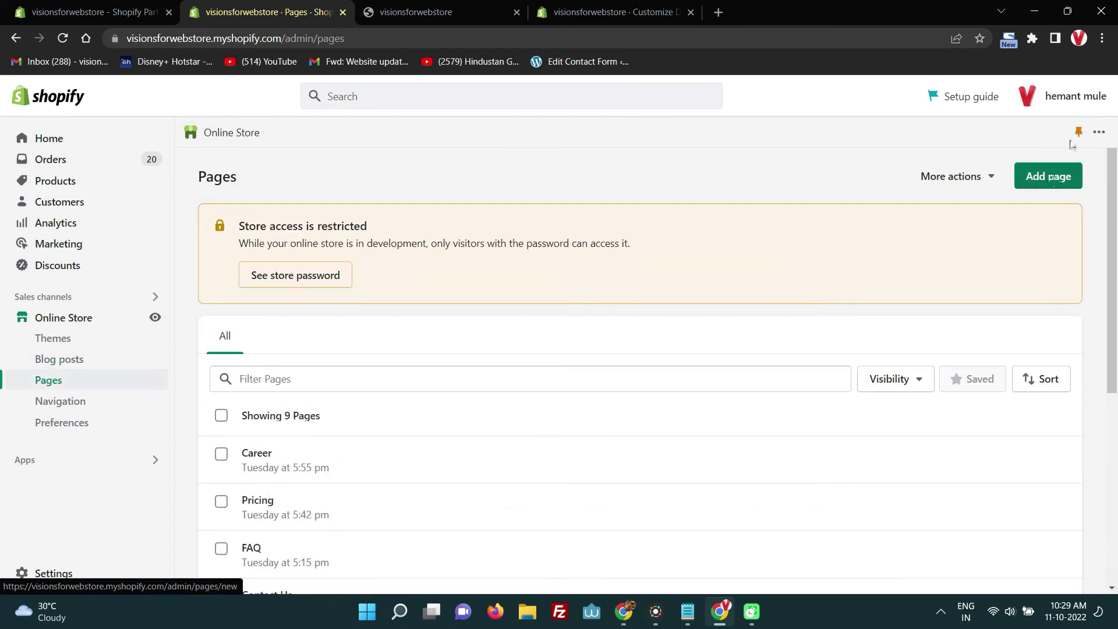
# Open the online store's Navigation page and examine the menus and the collection and search filters
pyautogui.click(58, 402)
pyautogui.scroll(-3, 377, 347)
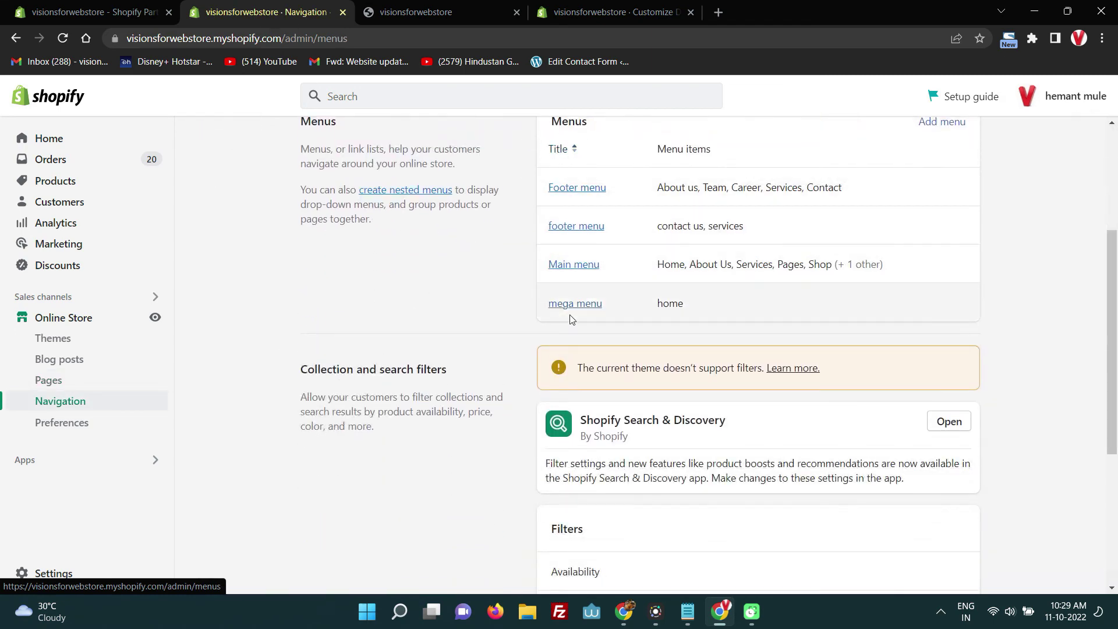
pyautogui.scroll(-1, 350, 330)
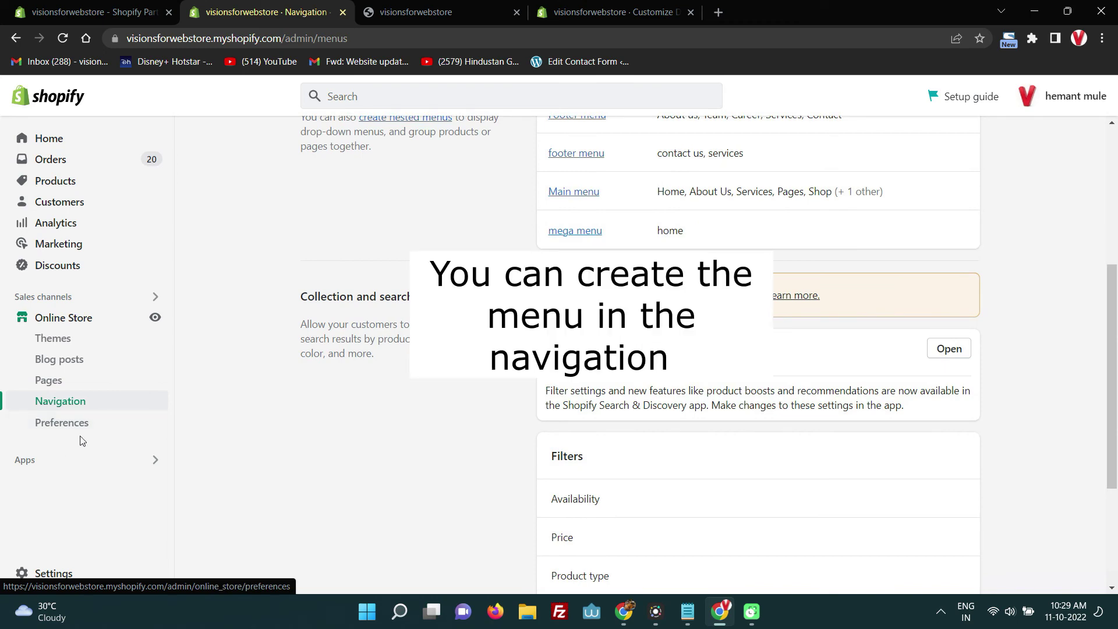
pyautogui.scroll(2, 270, 424)
# Search the installed apps for "se", view the Search & Discovery app's overview, and return to the Navigation page
pyautogui.click(128, 460)
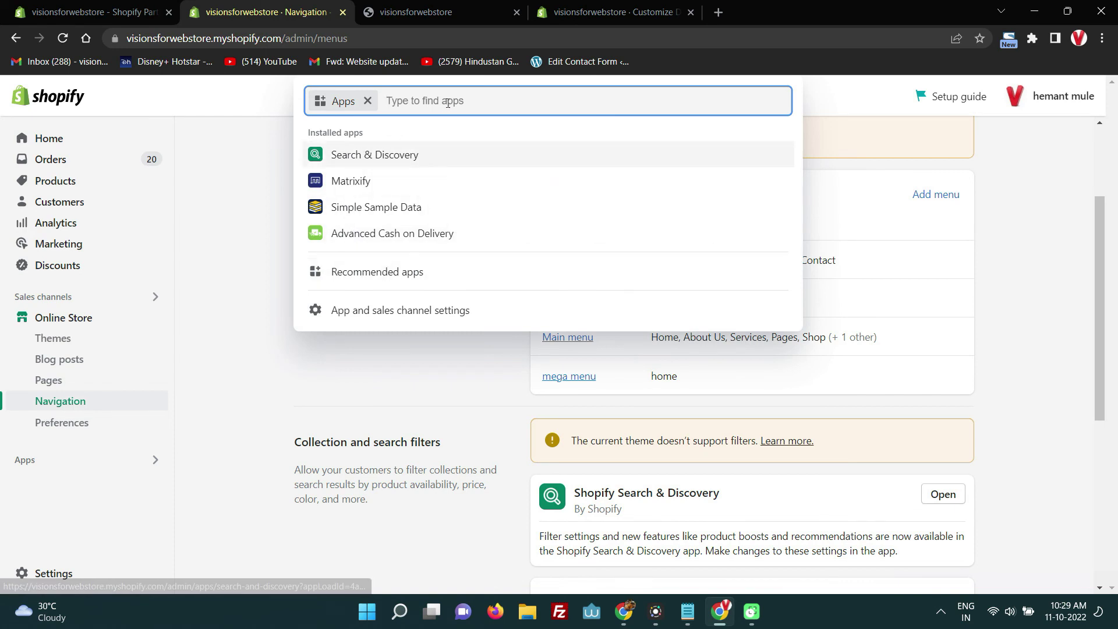
pyautogui.write('se')
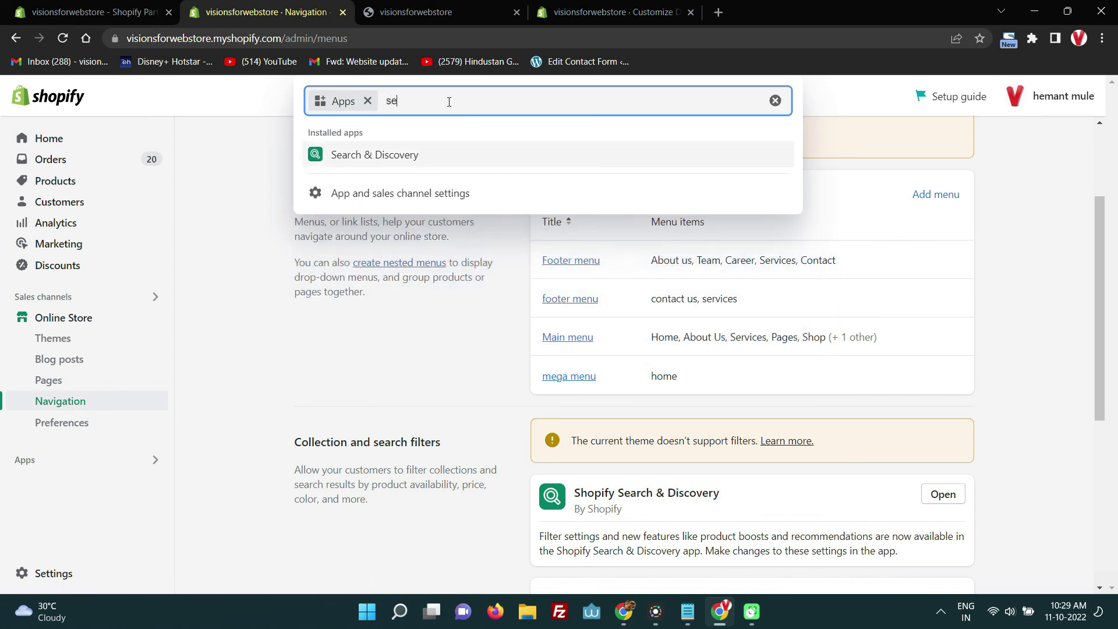
pyautogui.click(430, 153)
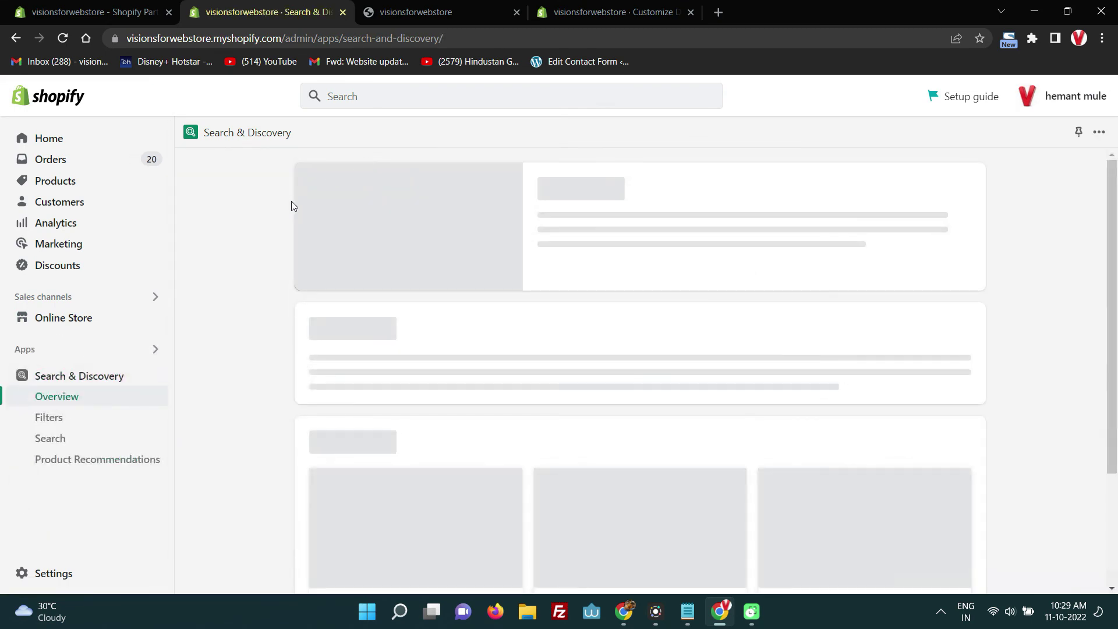
pyautogui.scroll(-10, 653, 388)
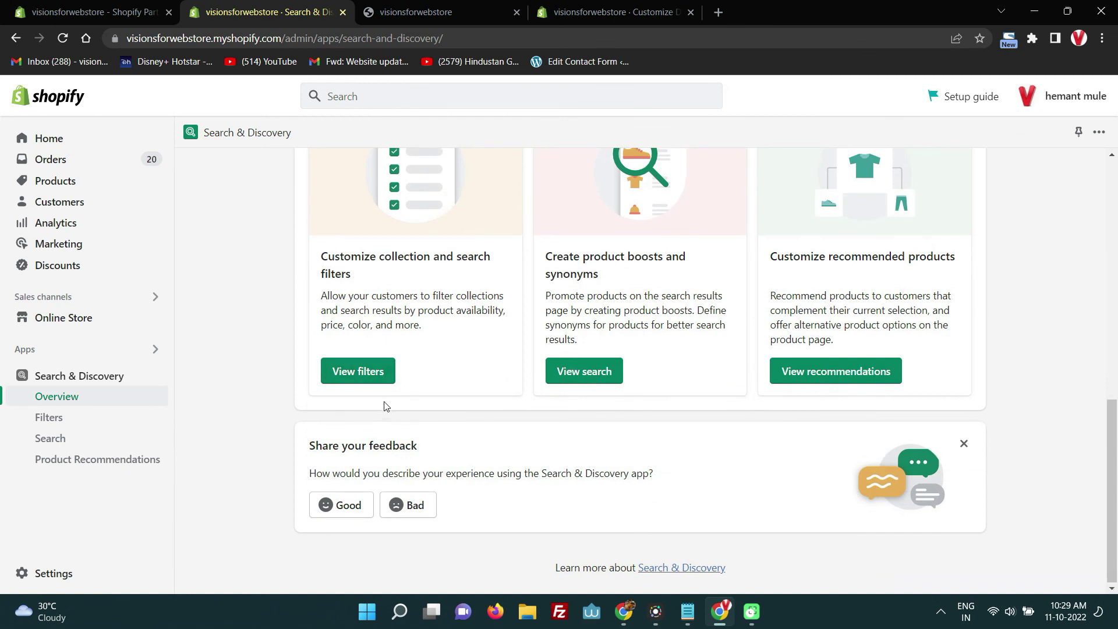
pyautogui.scroll(10, 382, 404)
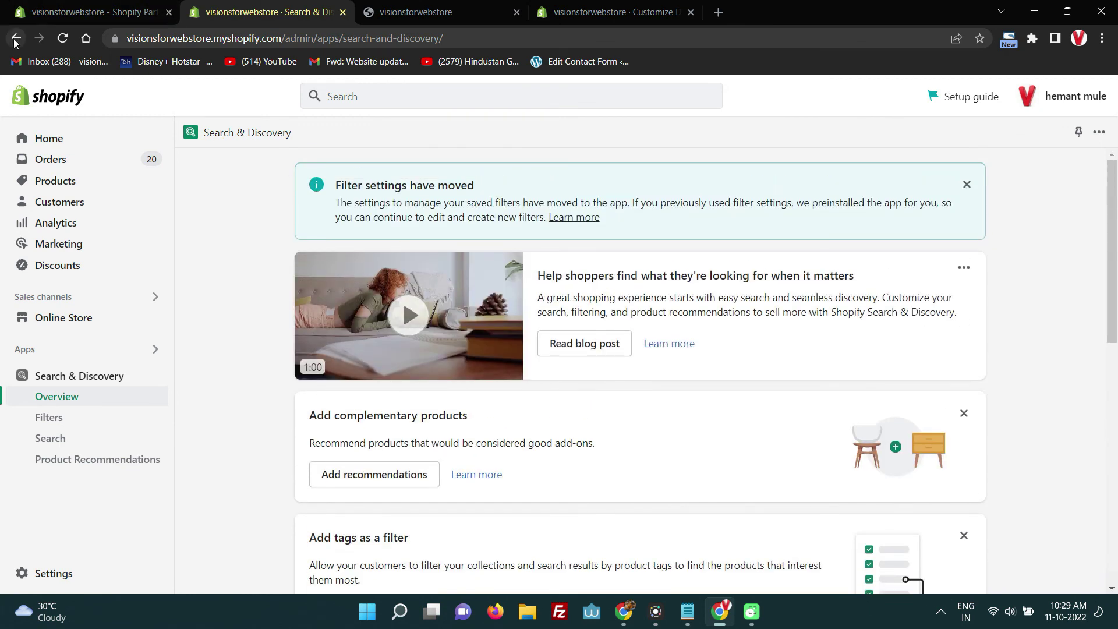
pyautogui.click(16, 40)
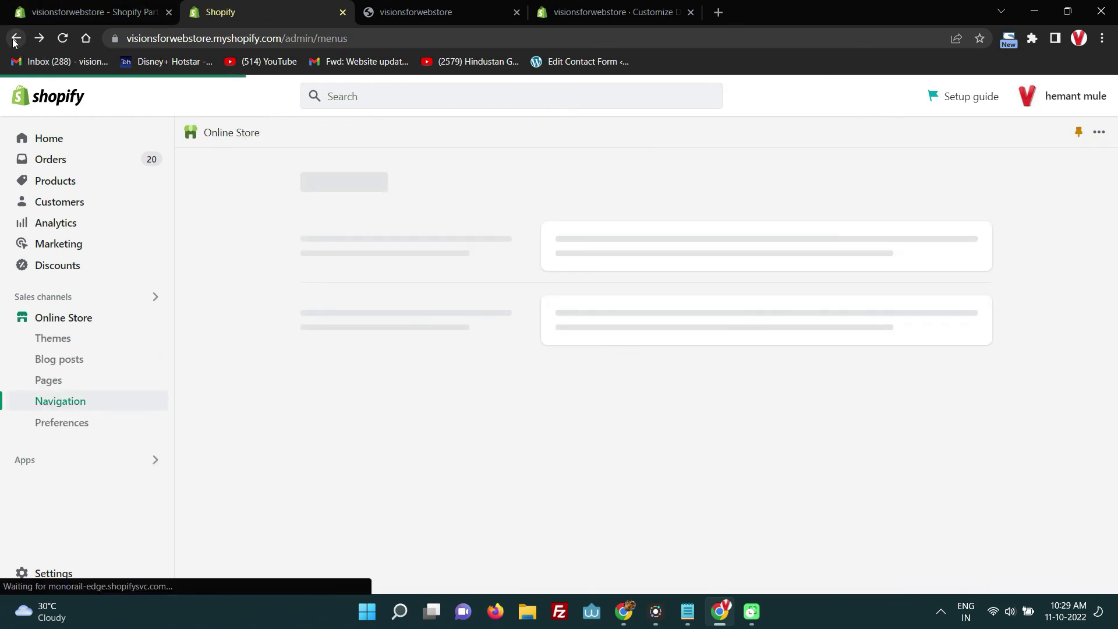